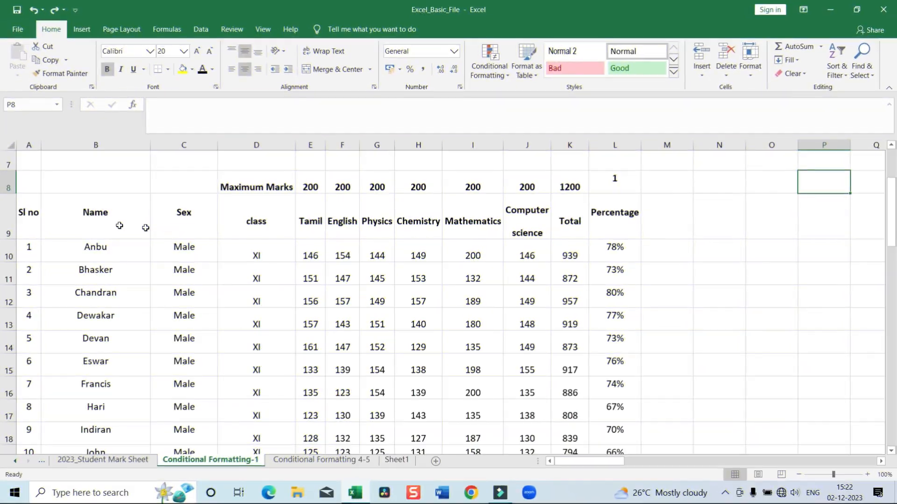
# Select A8:L18 and create a conditional formatting rule for cells whose value is between 140 and 180.
pyautogui.click(34, 181)
pyautogui.moveTo(87, 207); pyautogui.dragTo(607, 422)
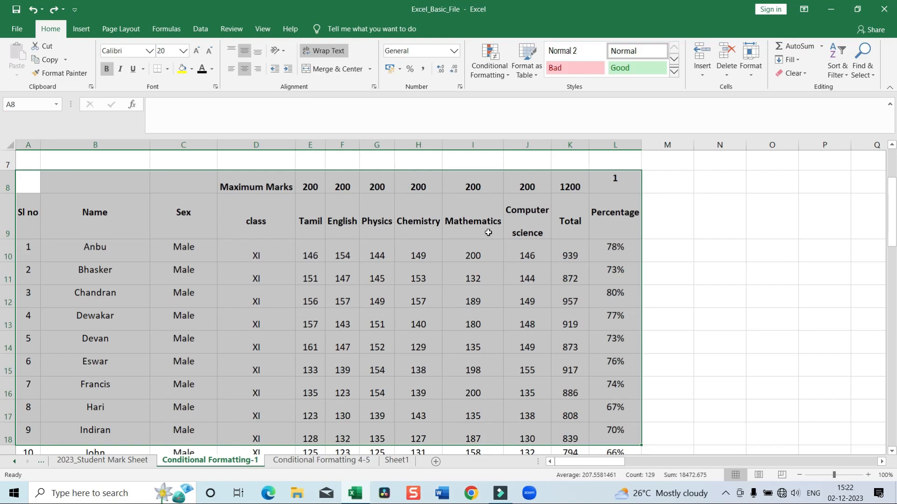
pyautogui.click(492, 72)
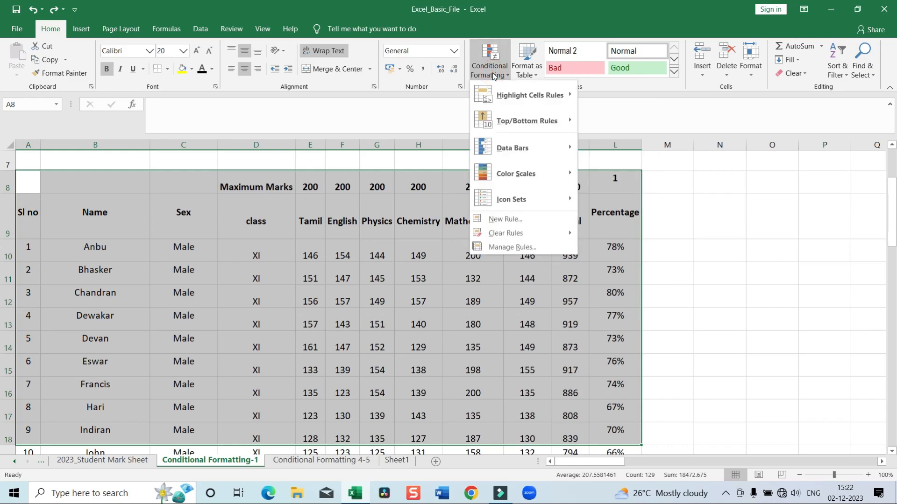
pyautogui.click(500, 219)
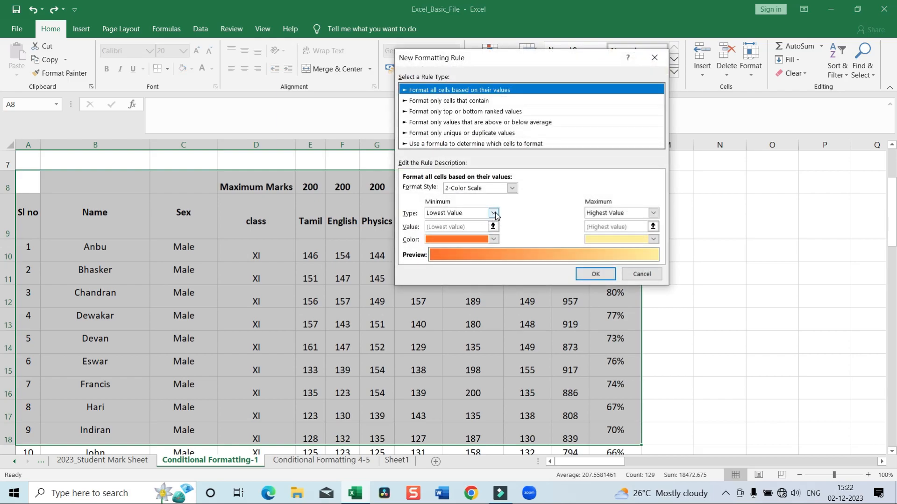
pyautogui.click(465, 100)
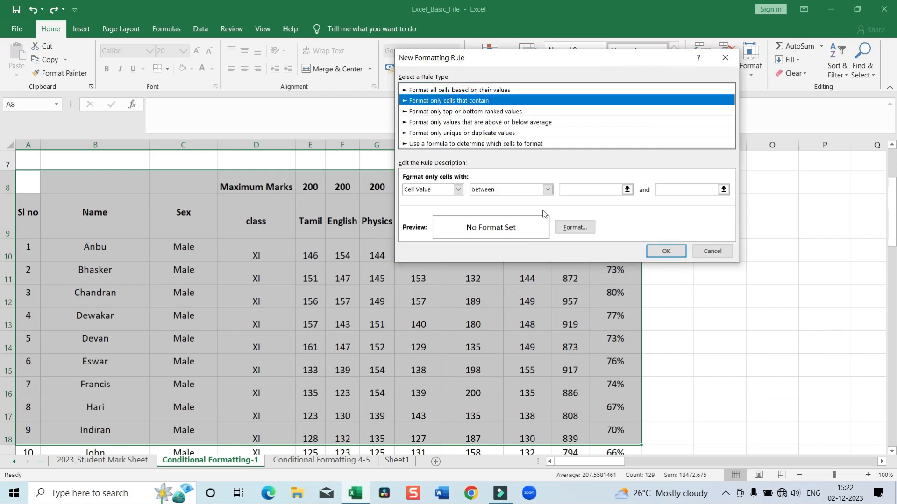
pyautogui.click(600, 190)
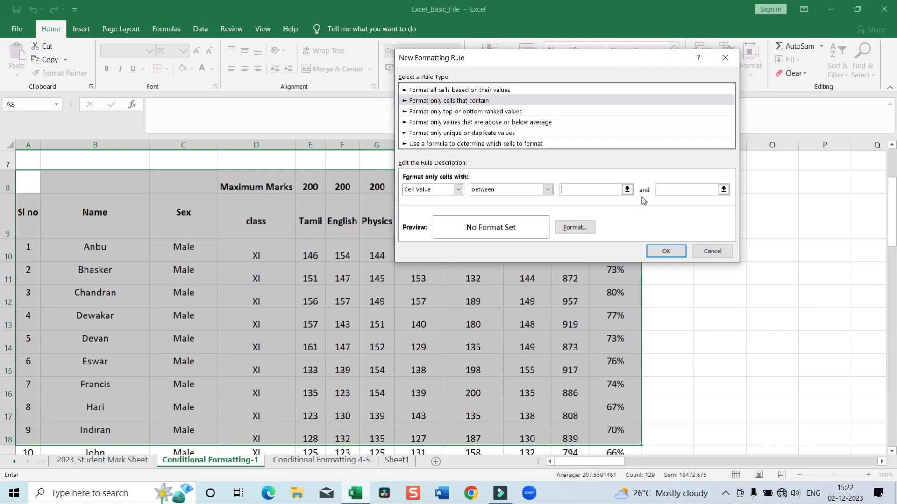
pyautogui.write('100')
pyautogui.click(678, 189)
pyautogui.click(573, 190)
# Give the rule's format an outline border and a light blue background fill.
pyautogui.click(575, 228)
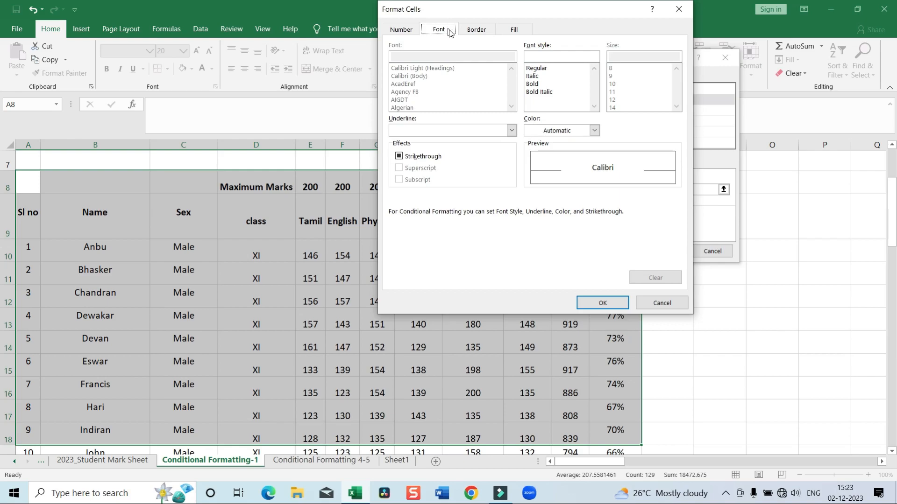
pyautogui.click(419, 78)
pyautogui.click(477, 30)
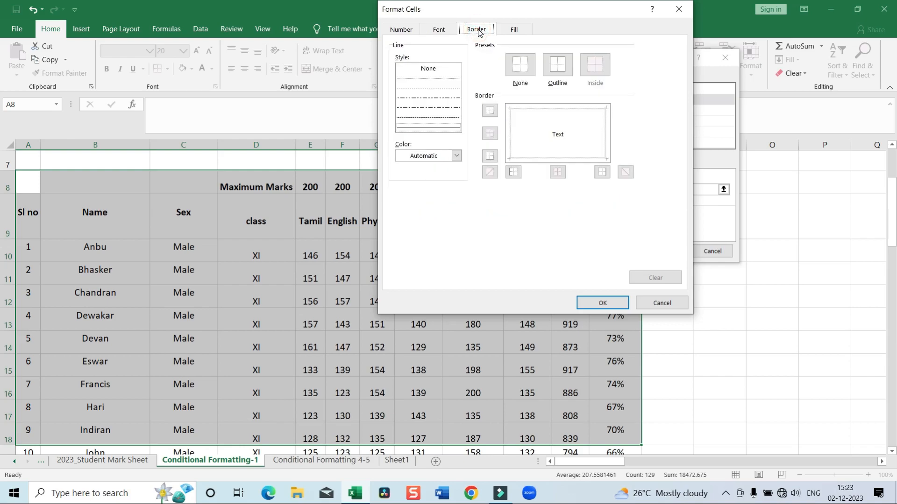
pyautogui.click(562, 66)
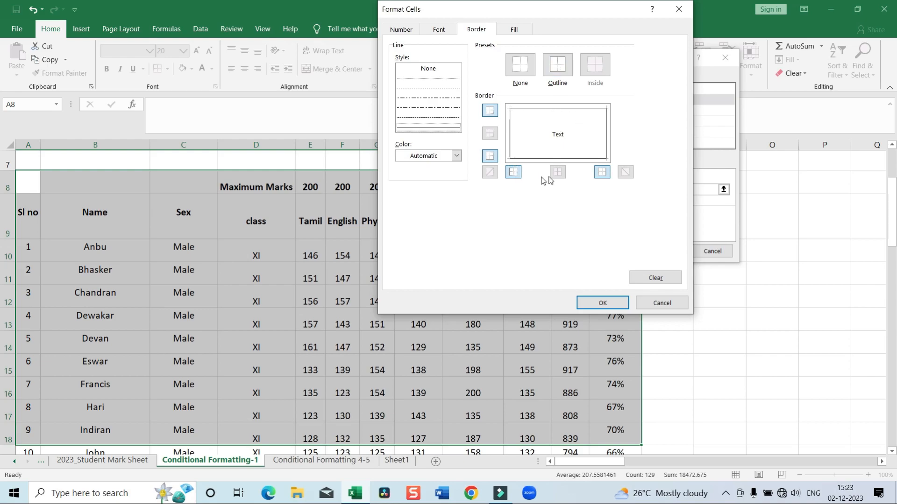
pyautogui.click(513, 31)
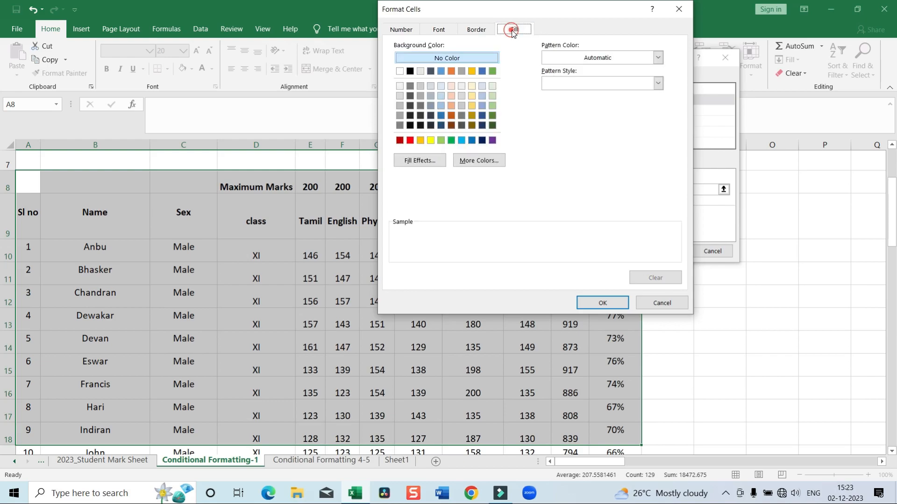
pyautogui.click(462, 141)
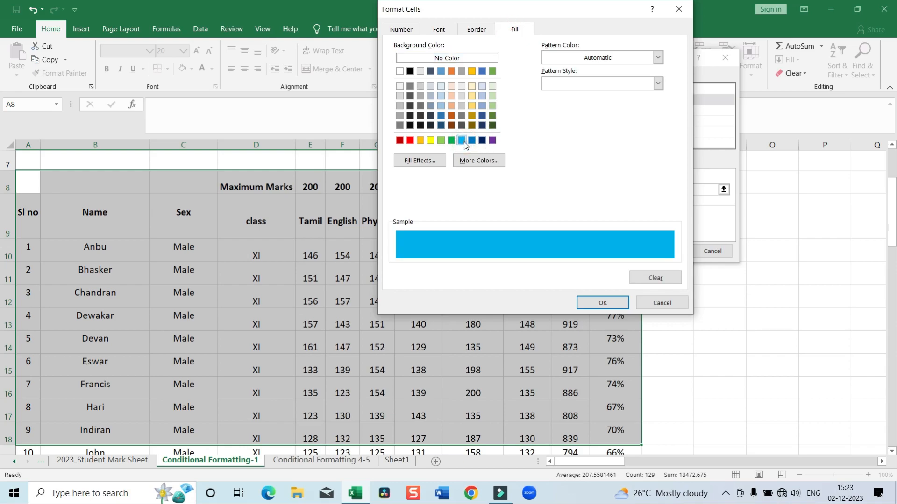
# Try several dashed and solid line styles for the rule's outline border, and remove the border with the None preset.
pyautogui.click(477, 30)
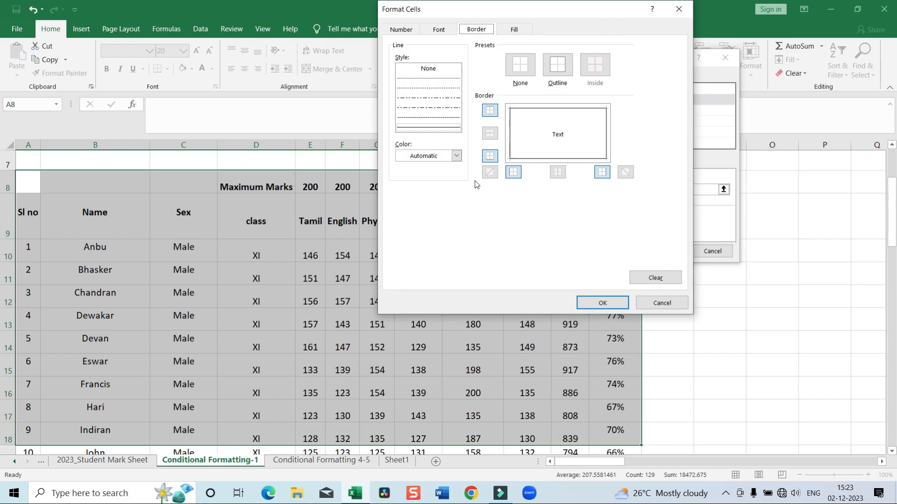
pyautogui.click(440, 89)
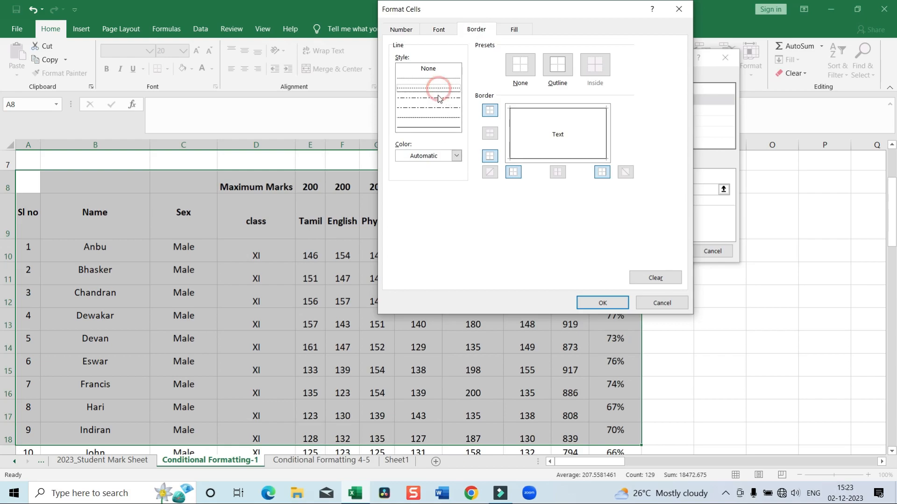
pyautogui.click(438, 98)
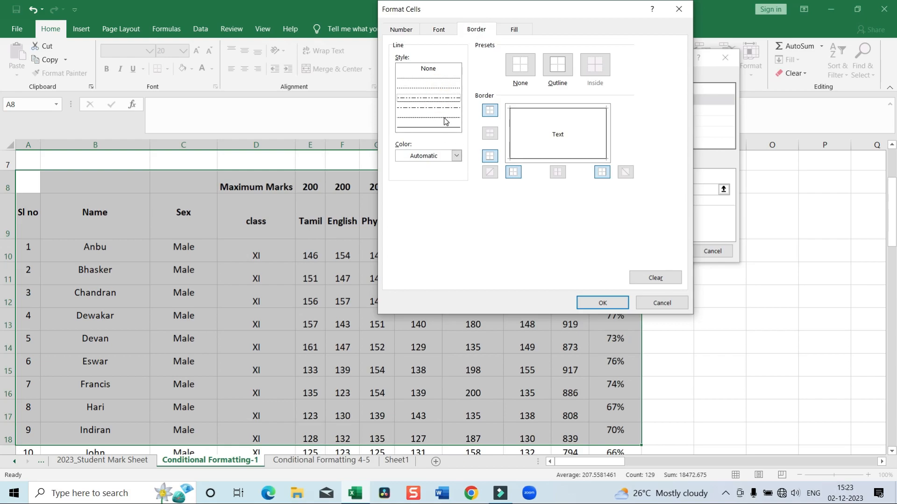
pyautogui.click(440, 127)
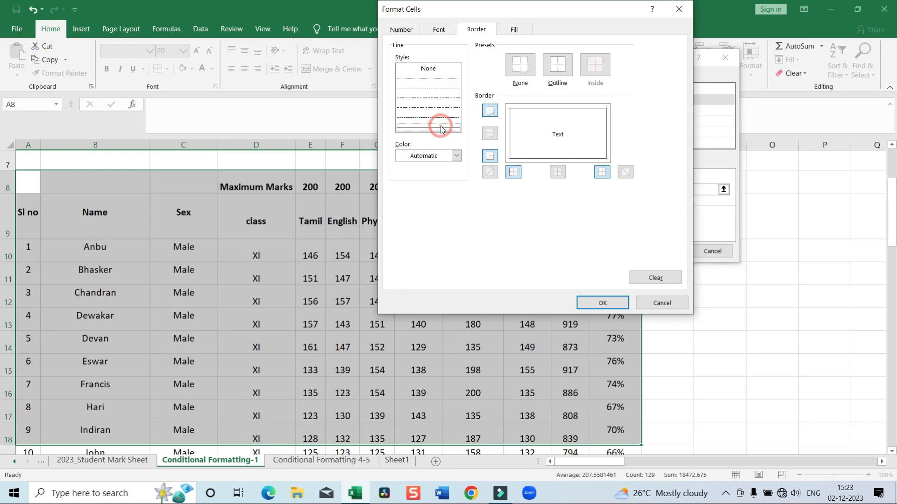
pyautogui.click(439, 99)
pyautogui.click(438, 89)
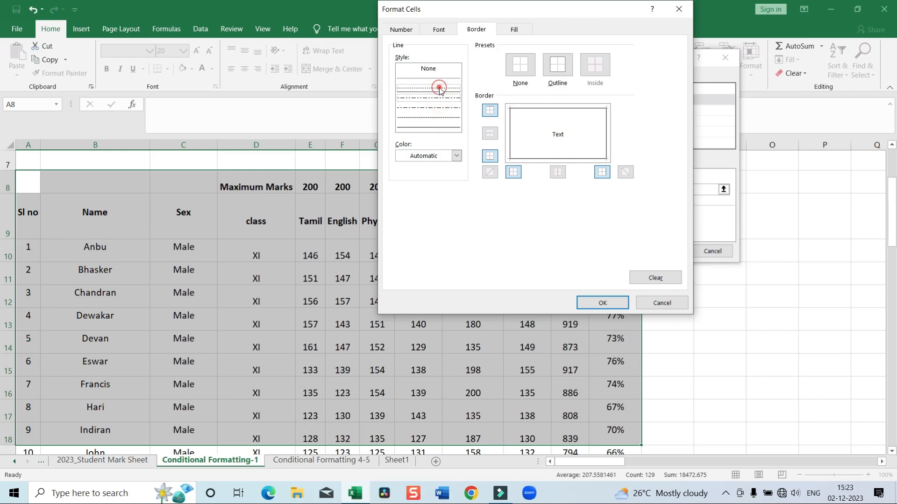
pyautogui.click(433, 109)
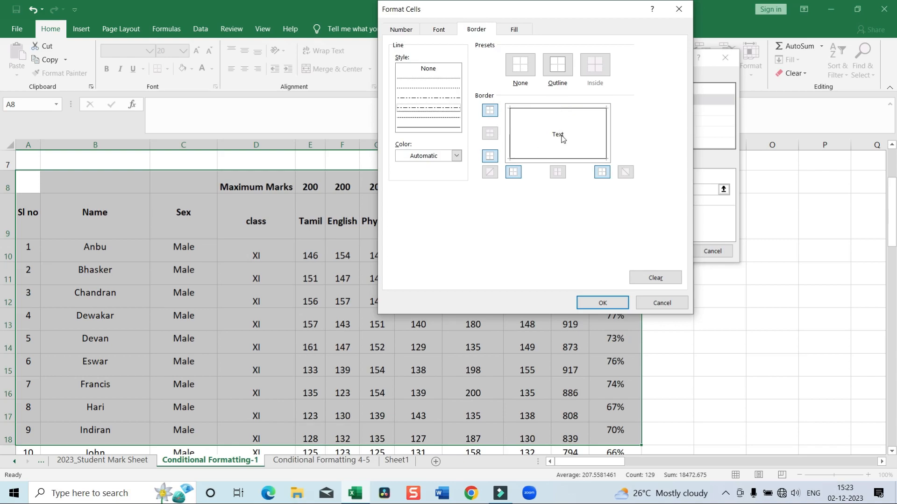
pyautogui.click(557, 61)
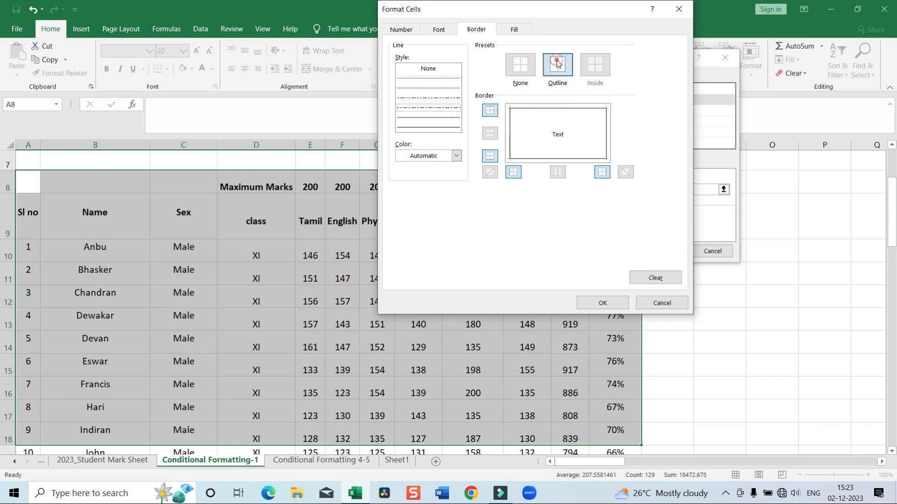
pyautogui.click(522, 67)
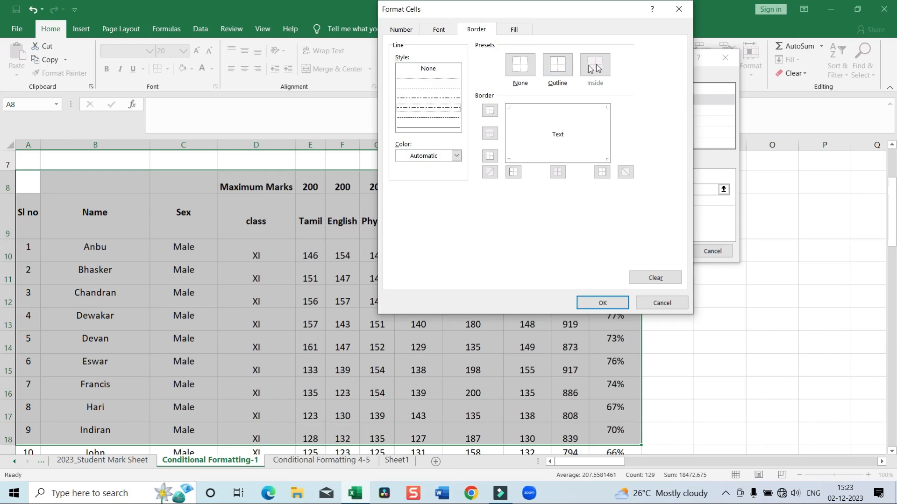
# Change the rule's fill to a two-color gradient with orange as Color 1.
pyautogui.click(515, 30)
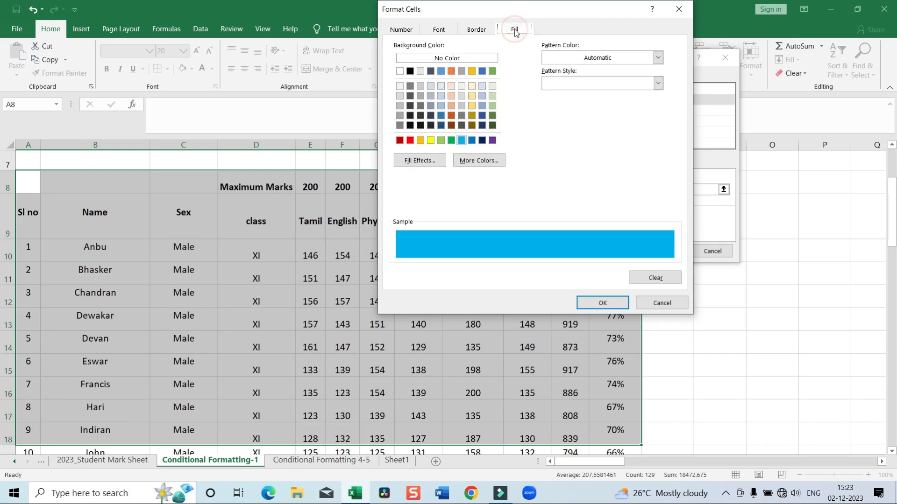
pyautogui.click(426, 161)
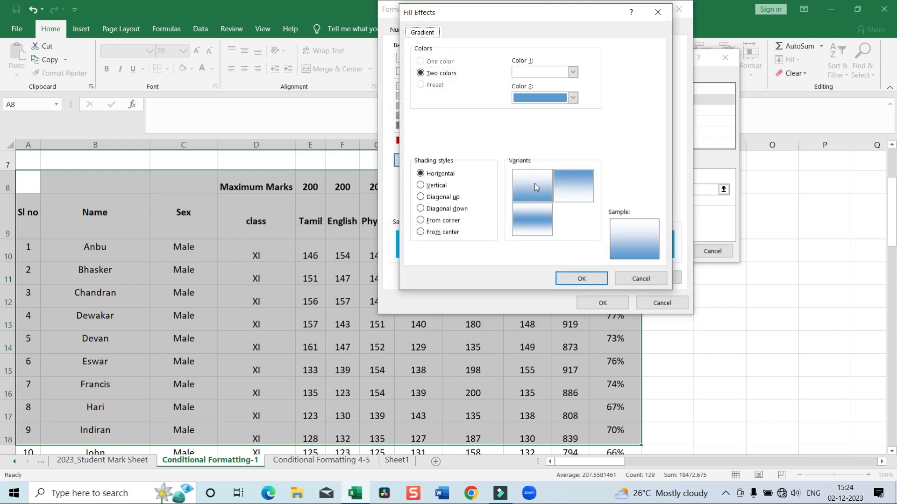
pyautogui.click(549, 72)
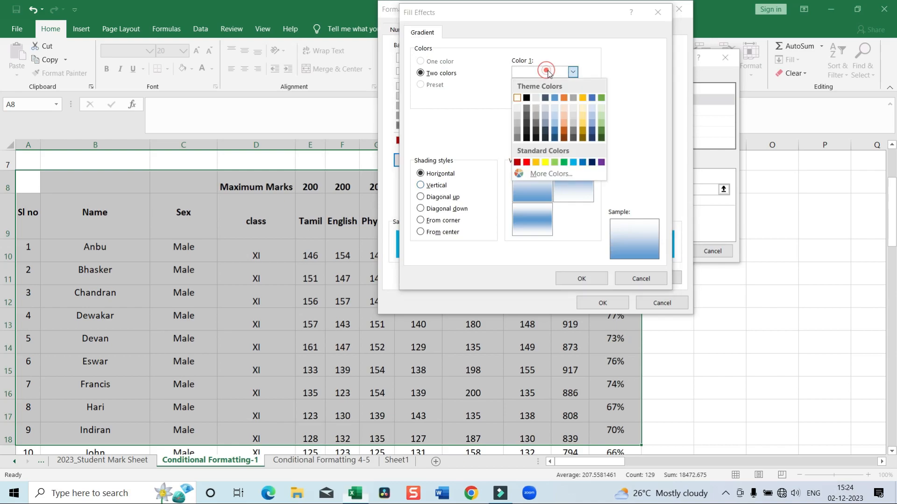
pyautogui.click(564, 97)
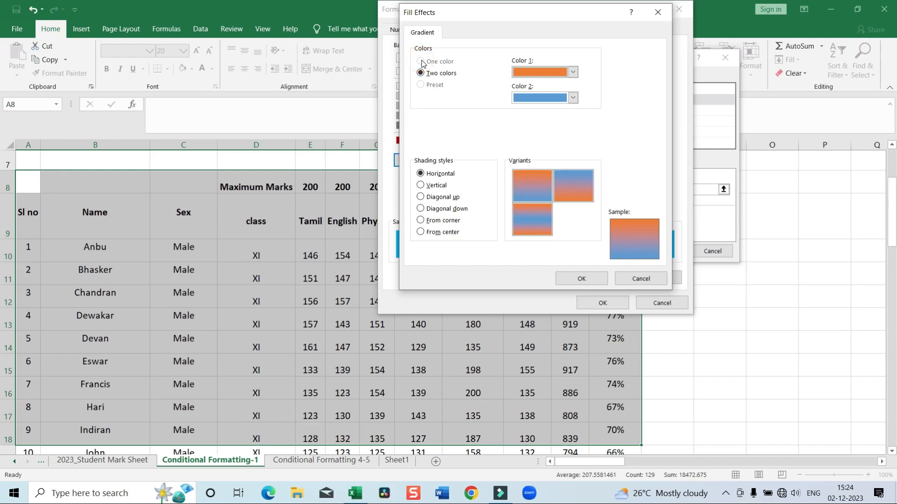
# Try the Diagonal up, Diagonal down and From corner shading styles, choose From center, and apply the formatting rule.
pyautogui.click(447, 199)
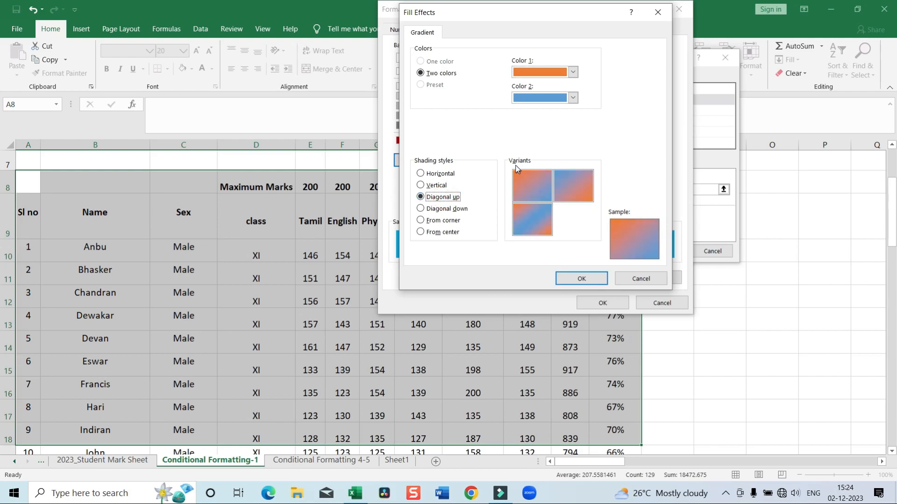
pyautogui.click(446, 210)
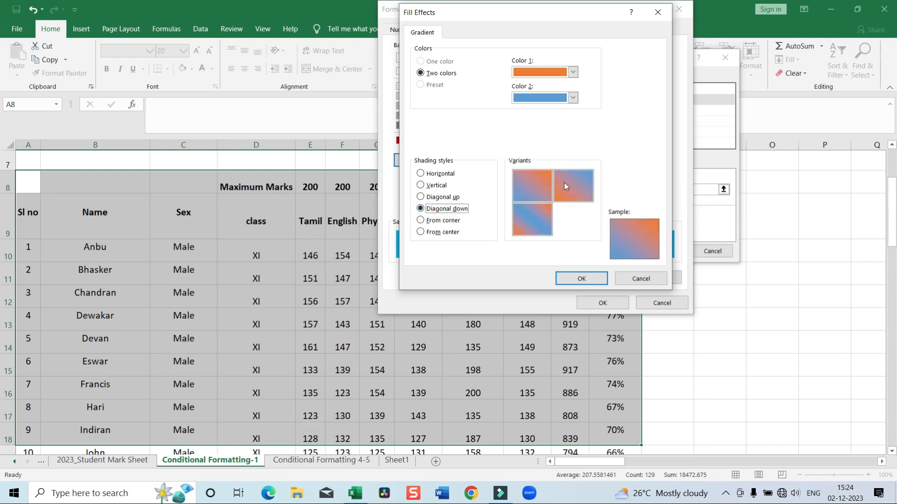
pyautogui.click(444, 222)
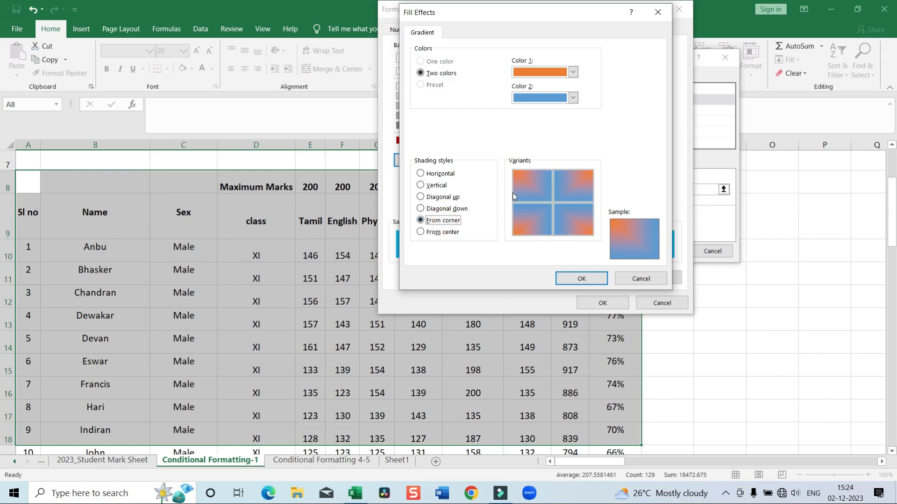
pyautogui.click(452, 239)
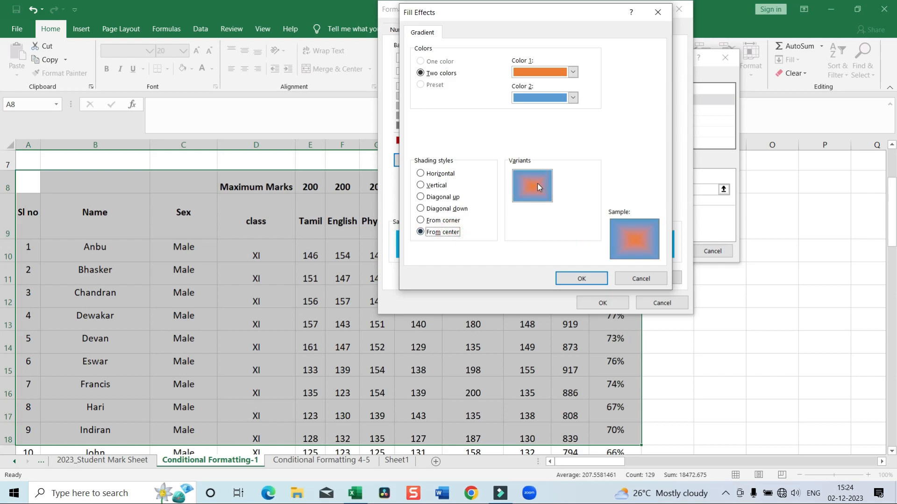
pyautogui.click(580, 279)
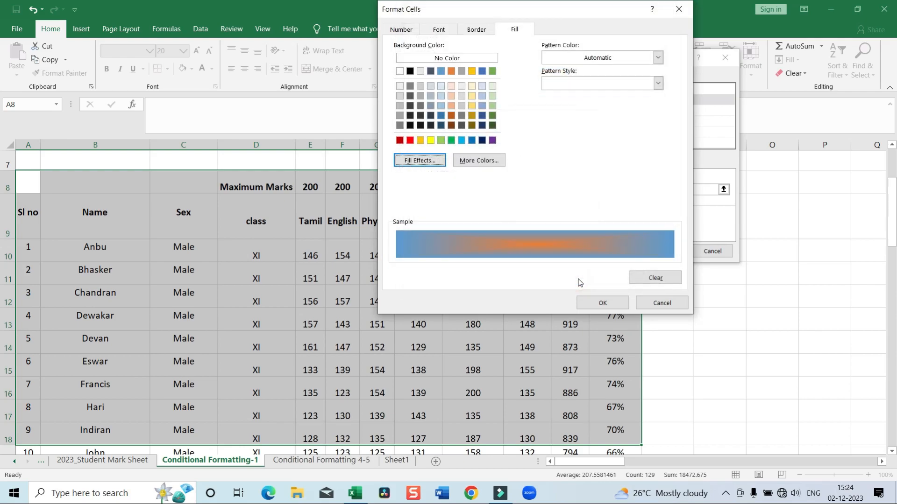
pyautogui.click(599, 304)
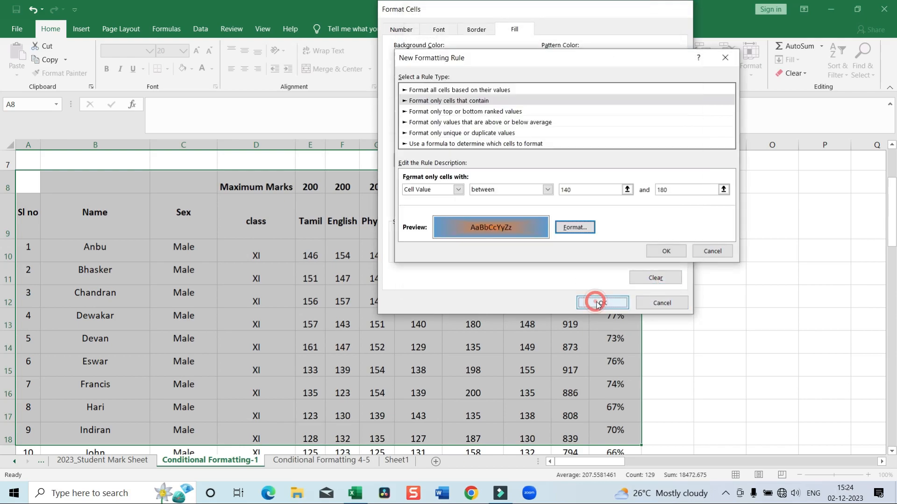
pyautogui.click(668, 252)
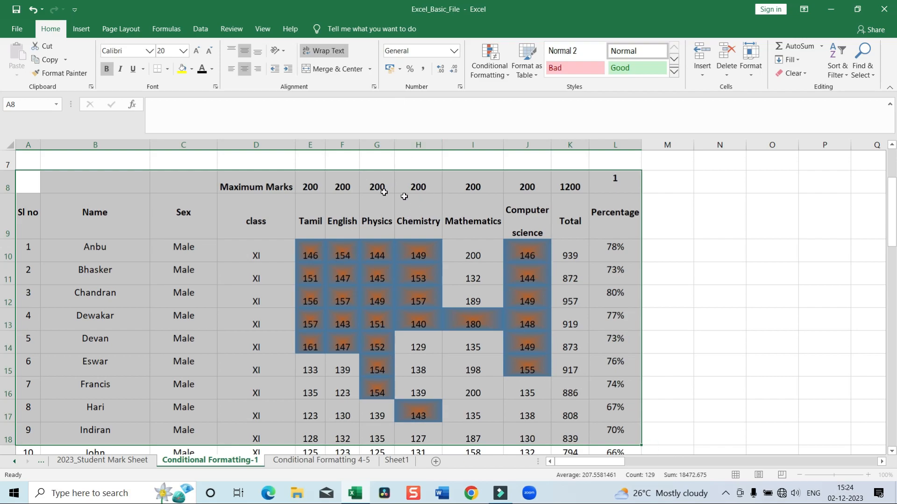
# Undo the applied rule and start a new one for only cells that contain values between 160 and 180.
pyautogui.click(33, 9)
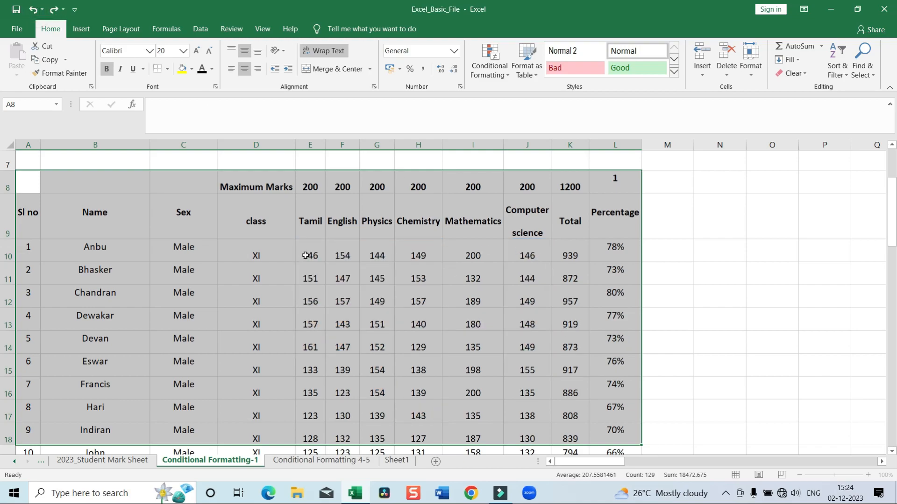
pyautogui.click(492, 73)
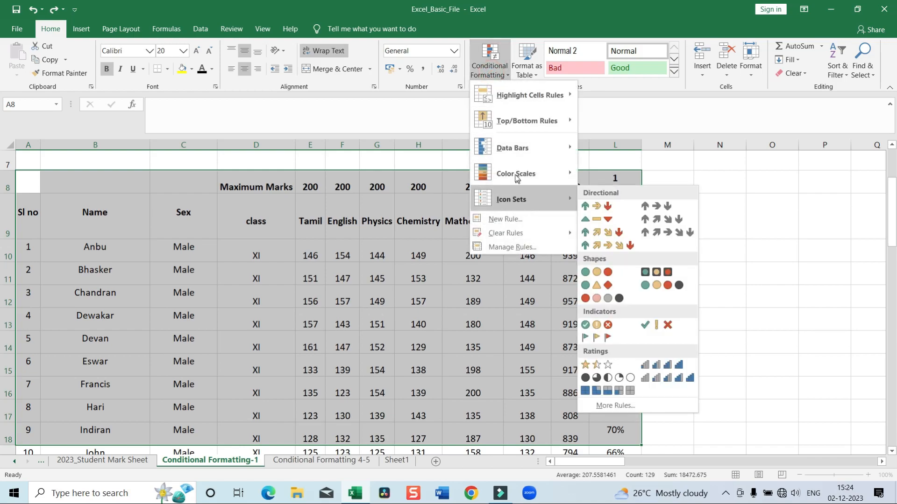
pyautogui.moveTo(516, 161)
pyautogui.click(509, 218)
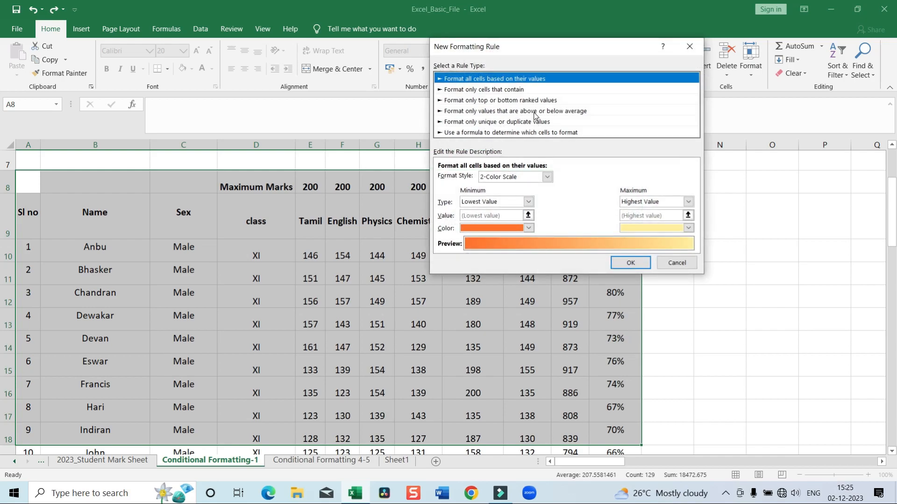
pyautogui.click(535, 112)
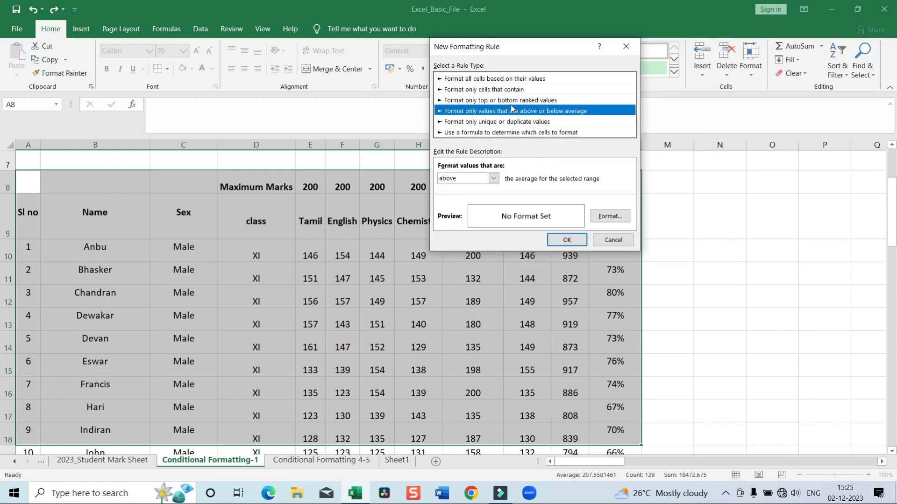
pyautogui.click(508, 90)
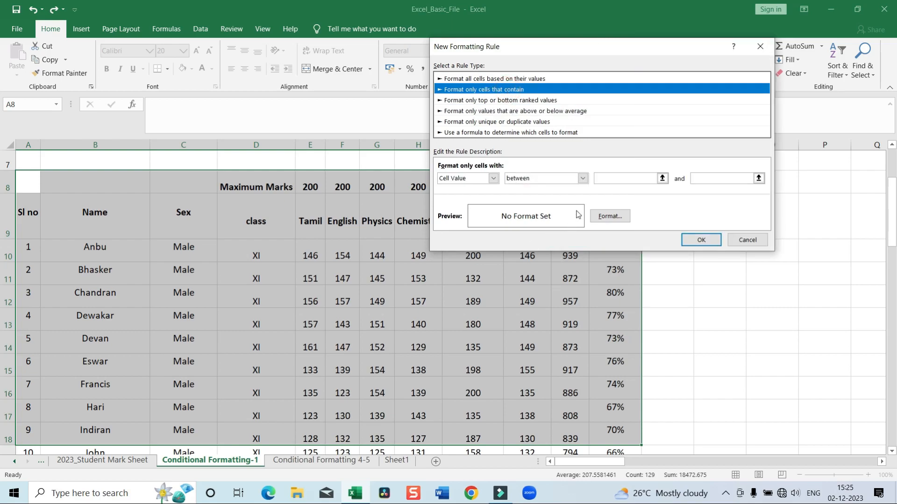
pyautogui.click(638, 181)
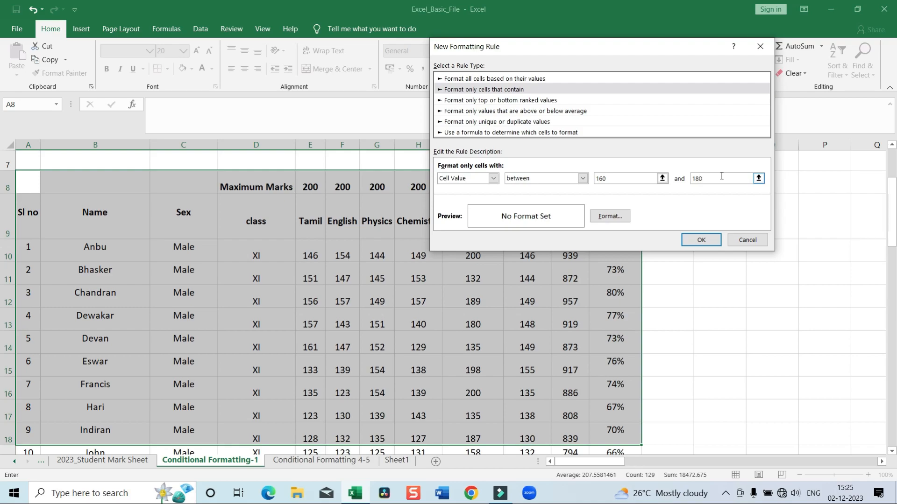
# Set the rule's border line color to gray and its fill to a solid darker blue.
pyautogui.click(604, 217)
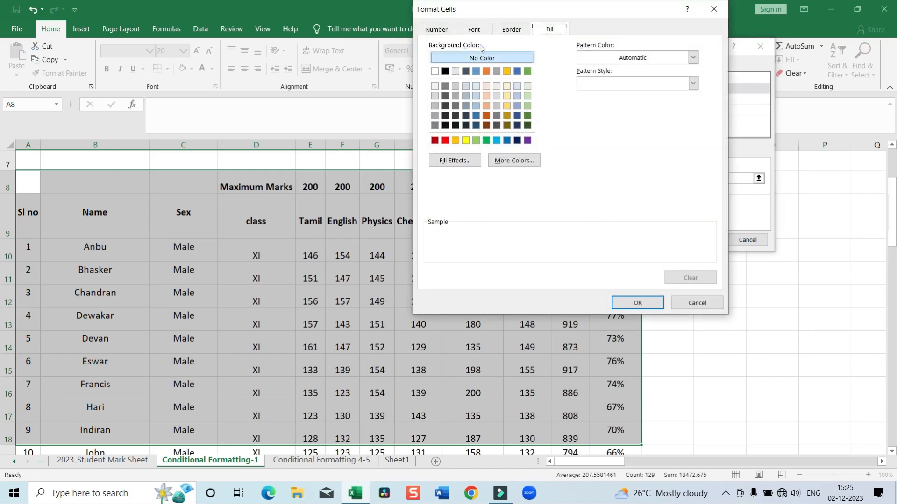
pyautogui.click(513, 30)
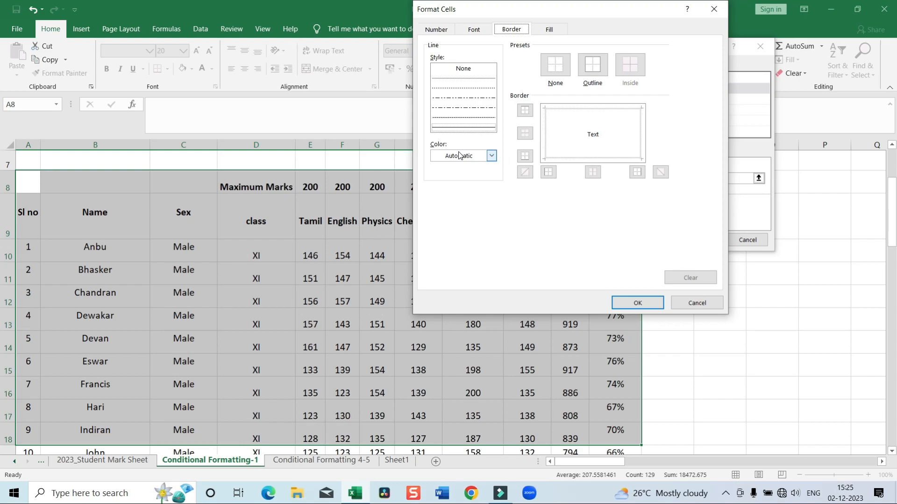
pyautogui.click(491, 157)
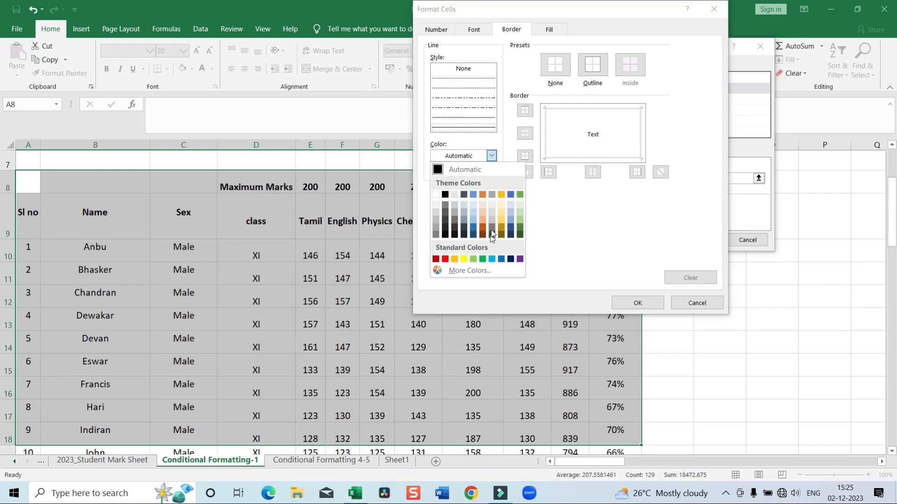
pyautogui.click(492, 219)
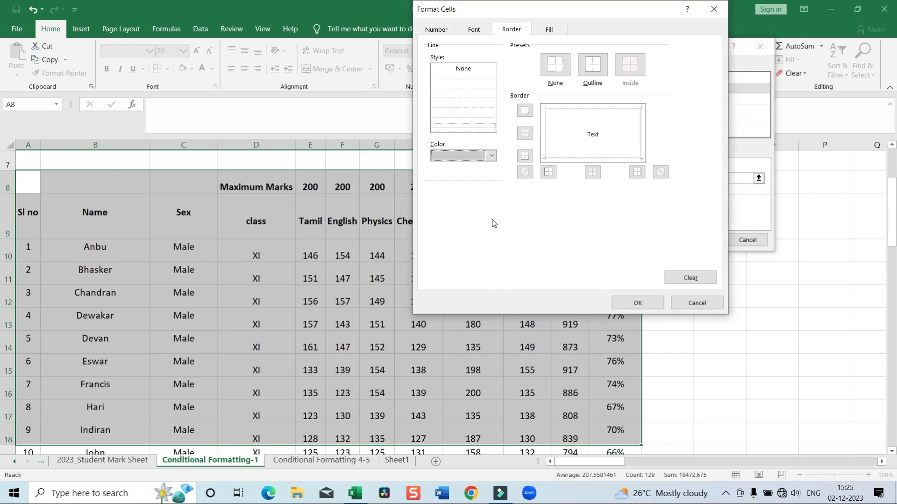
pyautogui.click(548, 30)
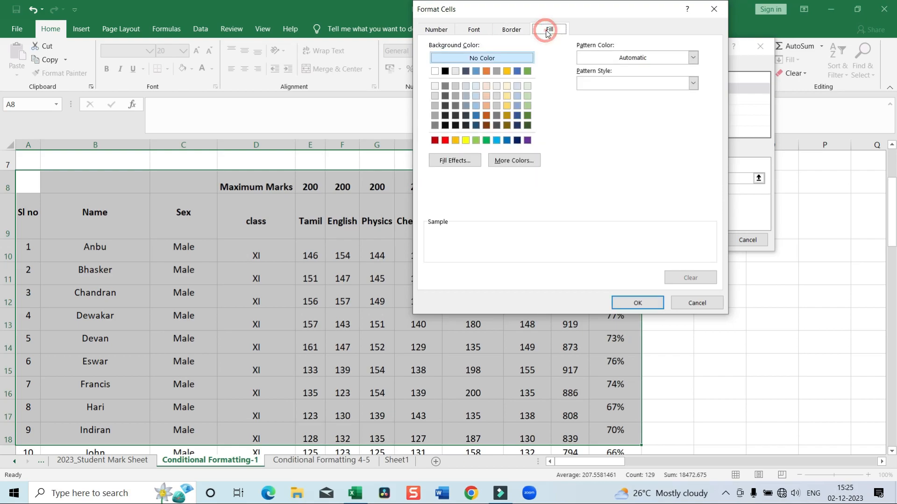
pyautogui.click(476, 115)
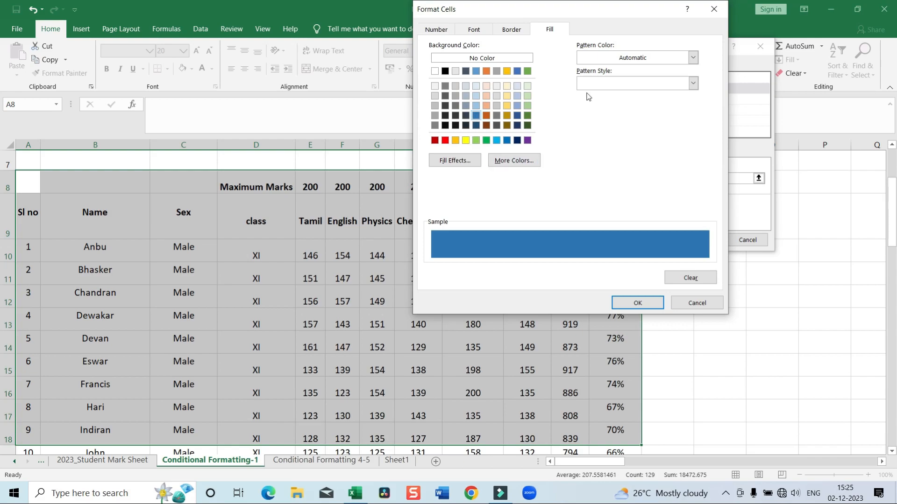
# Try the Bold, Italic and Regular font styles, choose Bold Italic for matching cells, and apply the formatting rule.
pyautogui.click(474, 29)
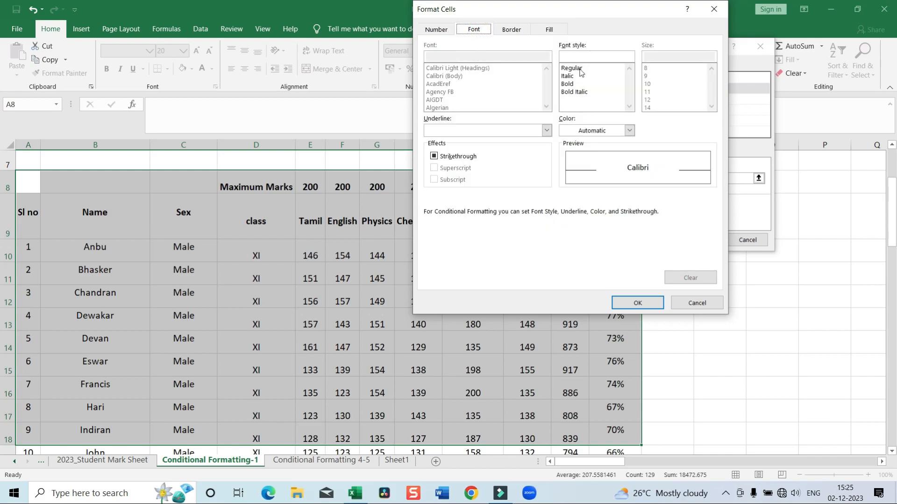
pyautogui.click(569, 84)
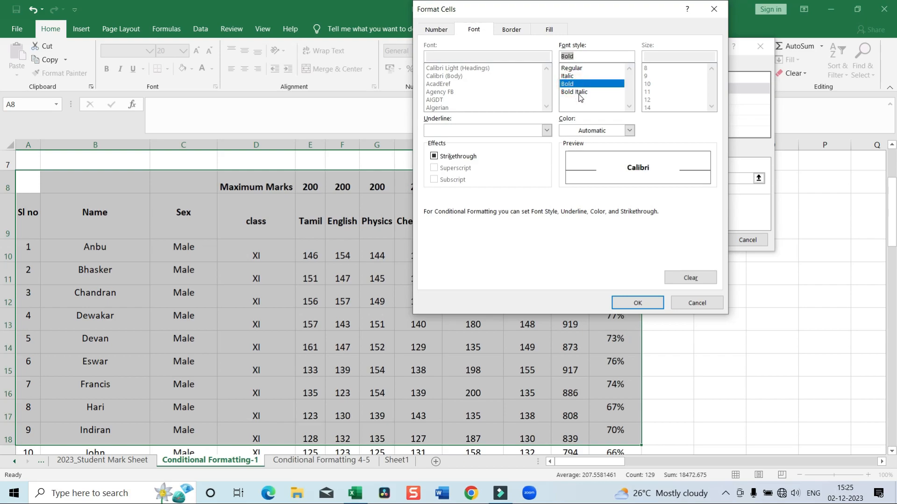
pyautogui.click(578, 92)
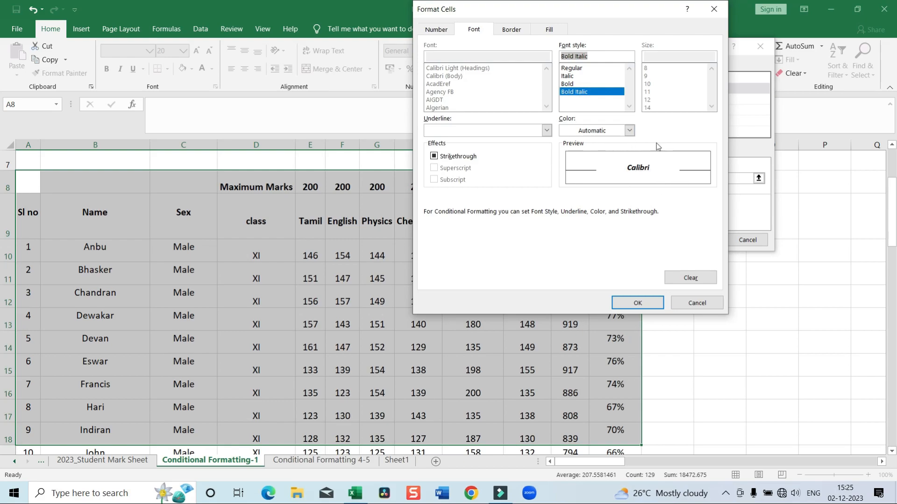
pyautogui.click(571, 85)
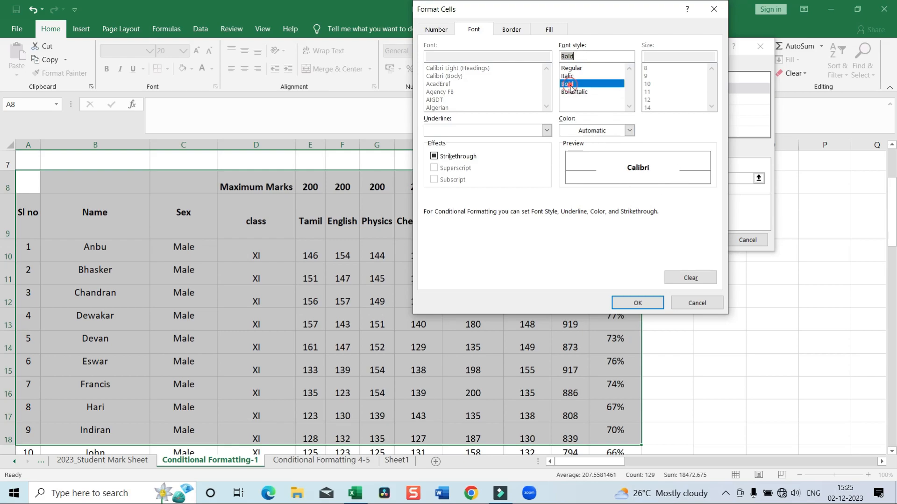
pyautogui.click(568, 76)
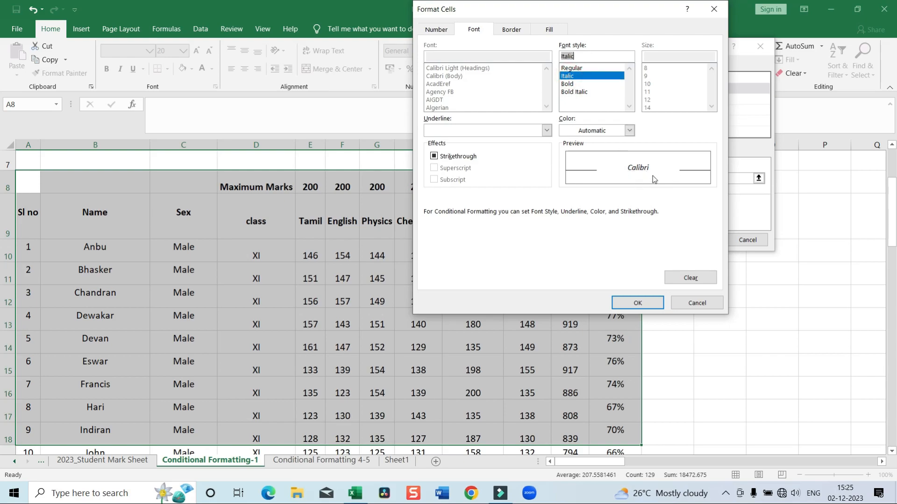
pyautogui.click(583, 95)
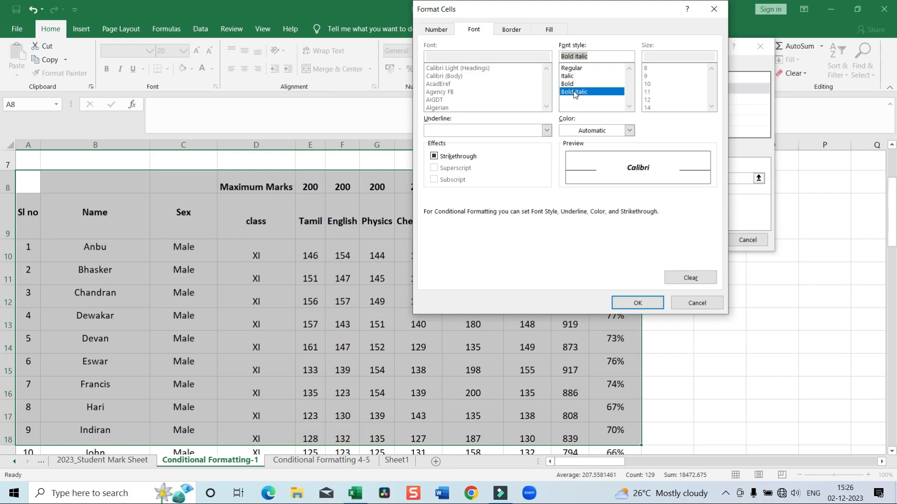
pyautogui.click(571, 84)
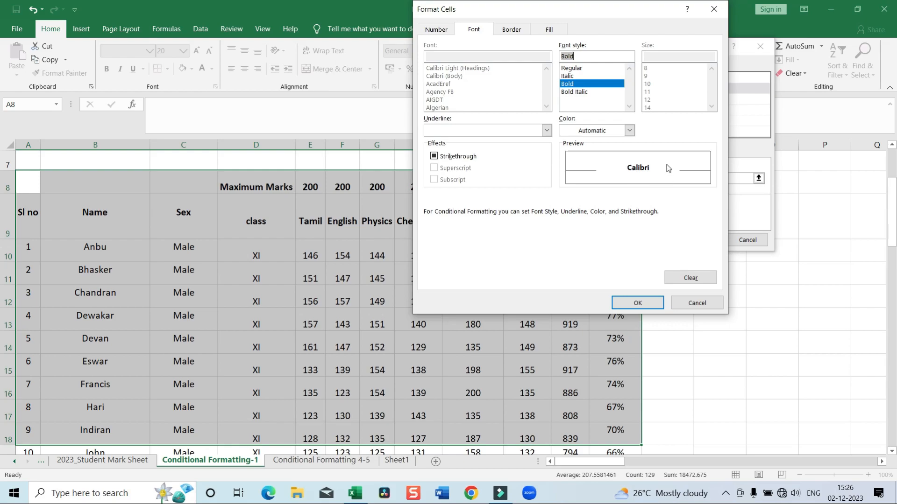
pyautogui.click(574, 69)
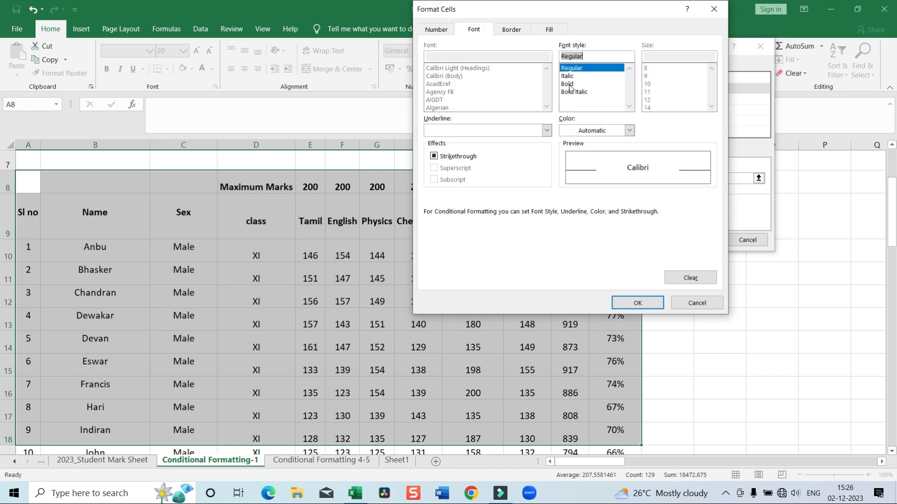
pyautogui.click(574, 92)
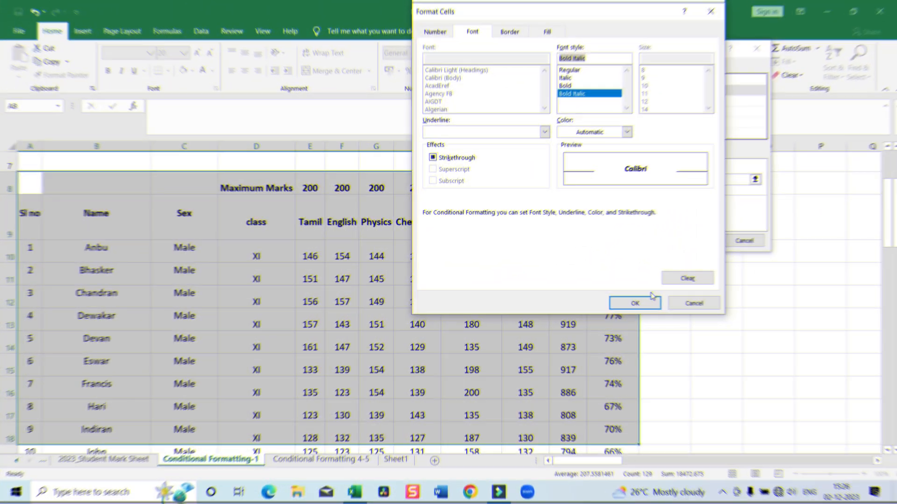
pyautogui.click(639, 301)
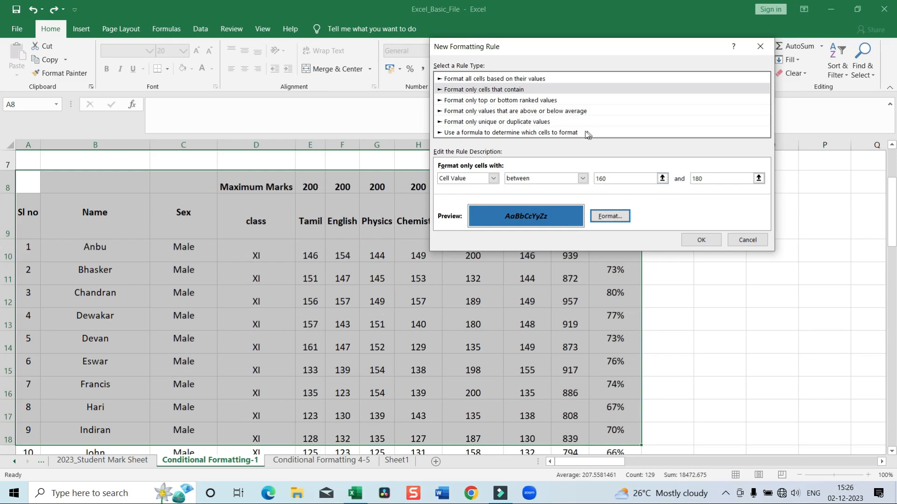
pyautogui.click(701, 240)
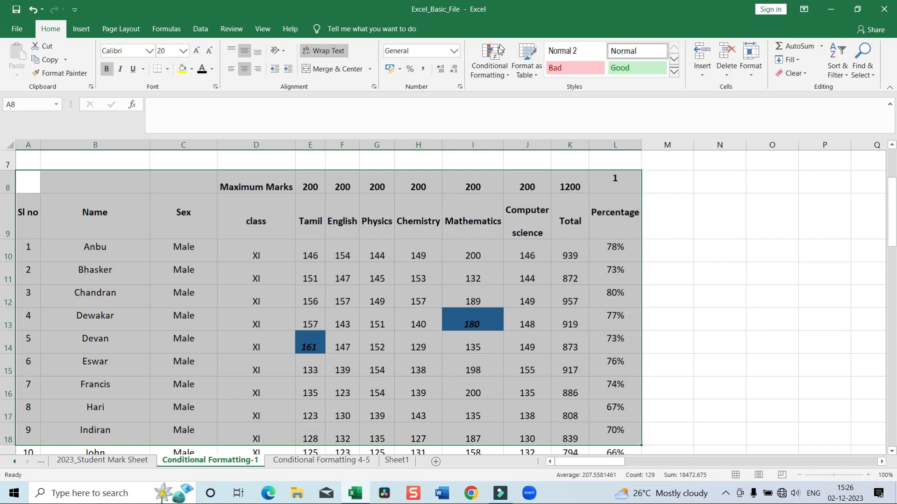
# Undo the applied rule for marks between 160 and 180.
pyautogui.click(491, 71)
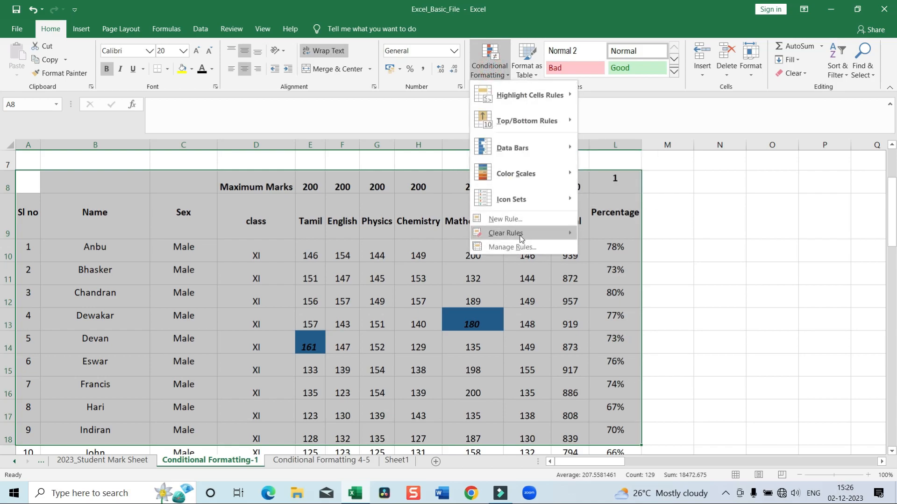
pyautogui.click(426, 115)
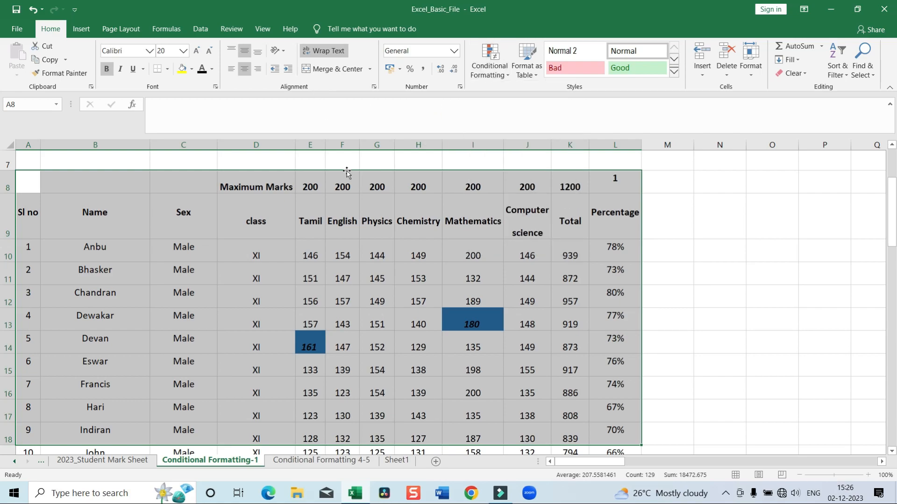
pyautogui.click(32, 10)
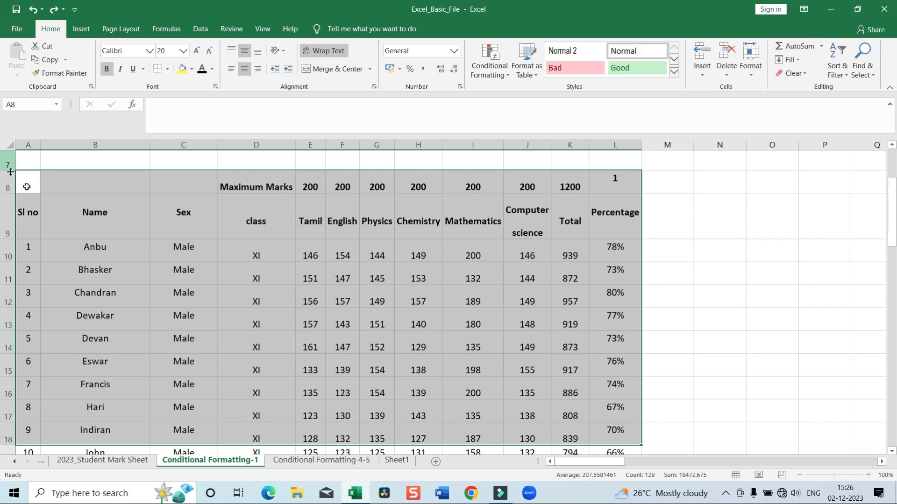
# Select the whole mark table from A8 to L19 and view its Format Cells settings.
pyautogui.moveTo(32, 185); pyautogui.dragTo(617, 406)
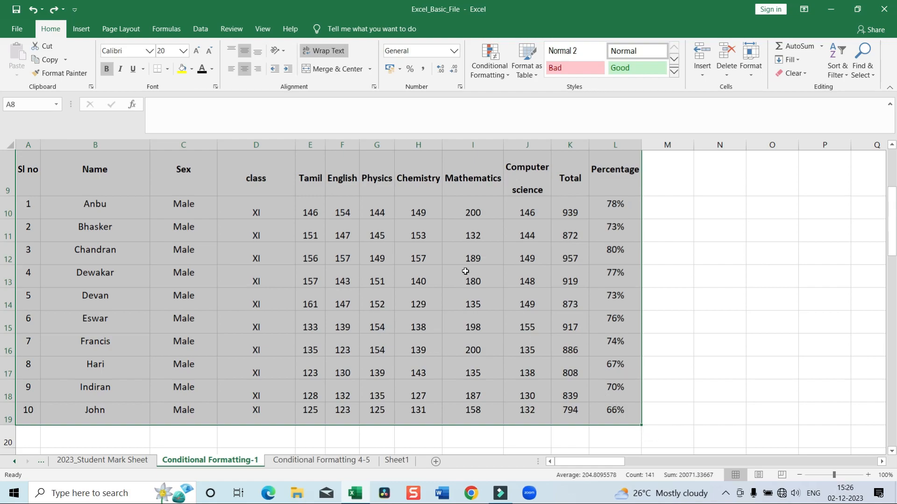
pyautogui.rightClick(465, 225)
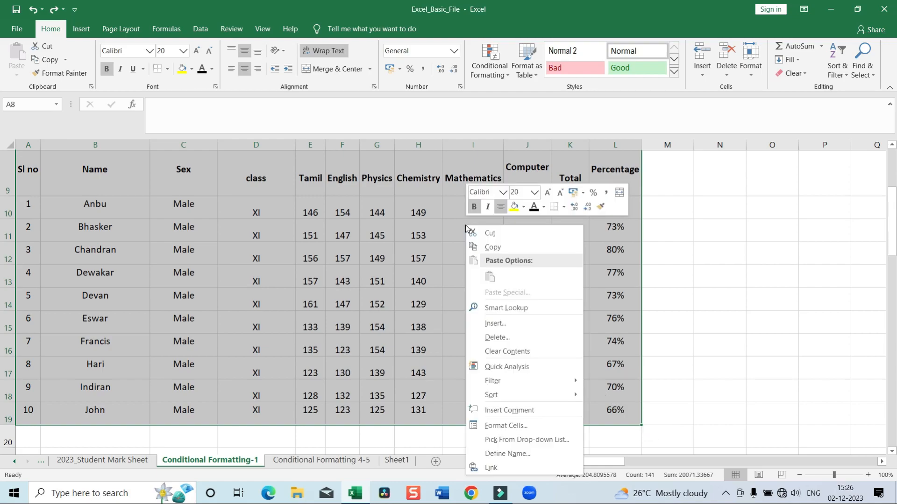
pyautogui.rightClick(437, 196)
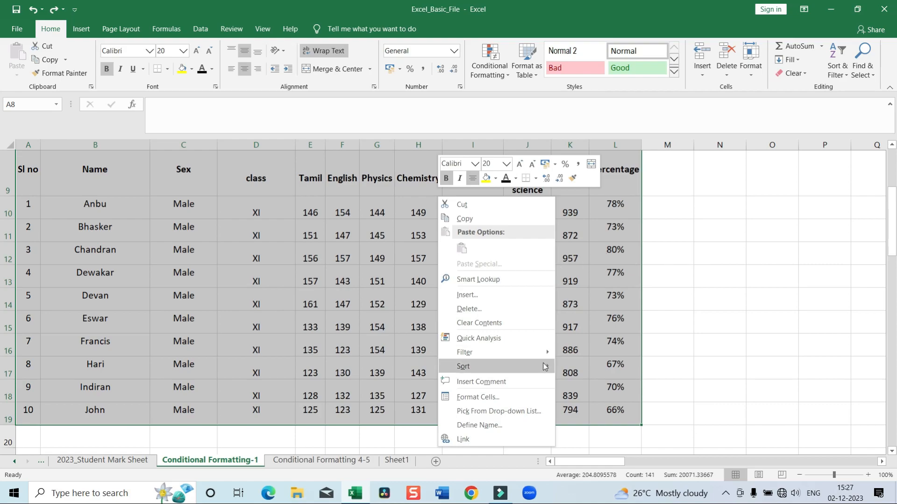
pyautogui.click(481, 397)
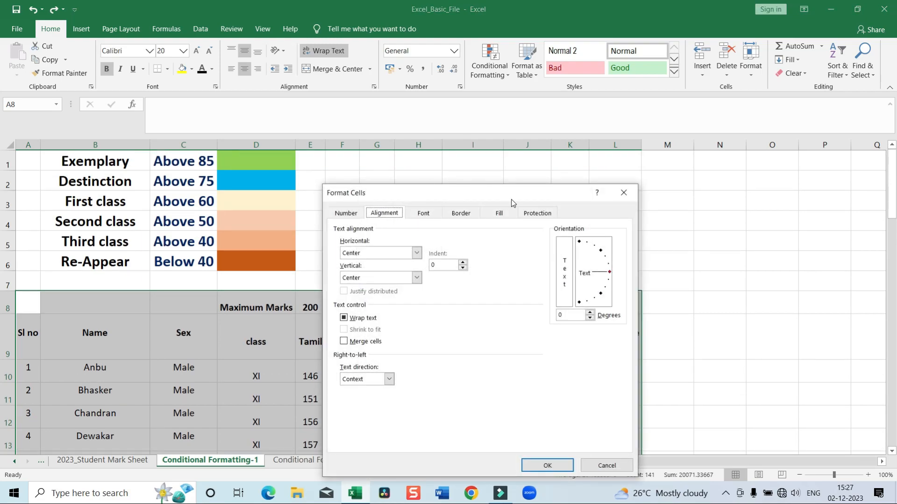
pyautogui.click(624, 192)
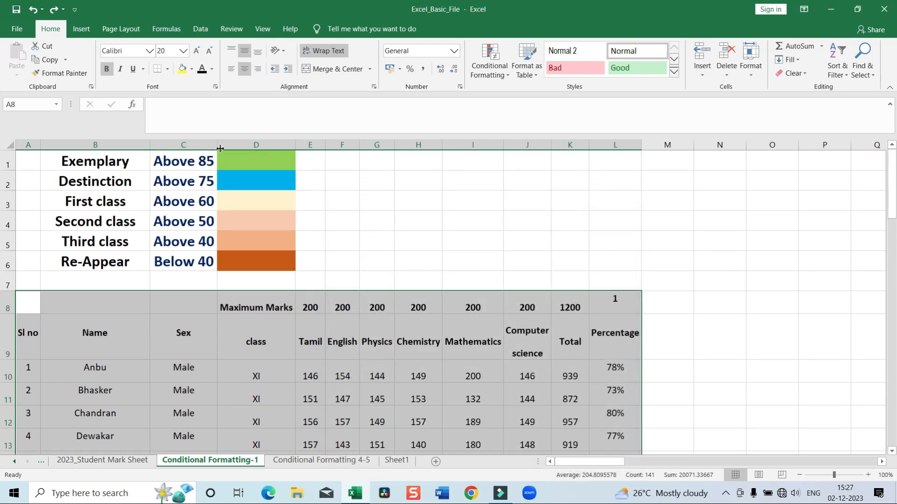
# Examine the Font, Number, Alignment, Border, Fill and Protection options in Format Cells for the selected table.
pyautogui.click(216, 88)
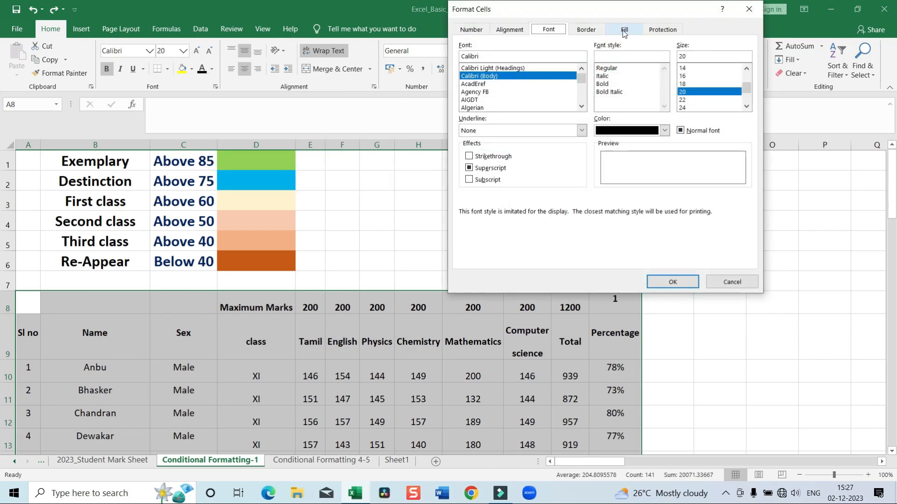
pyautogui.click(749, 9)
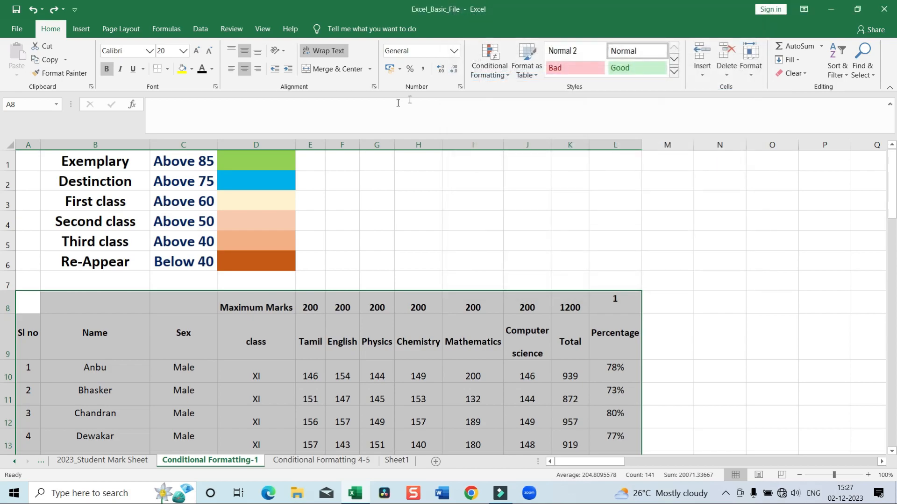
pyautogui.click(375, 88)
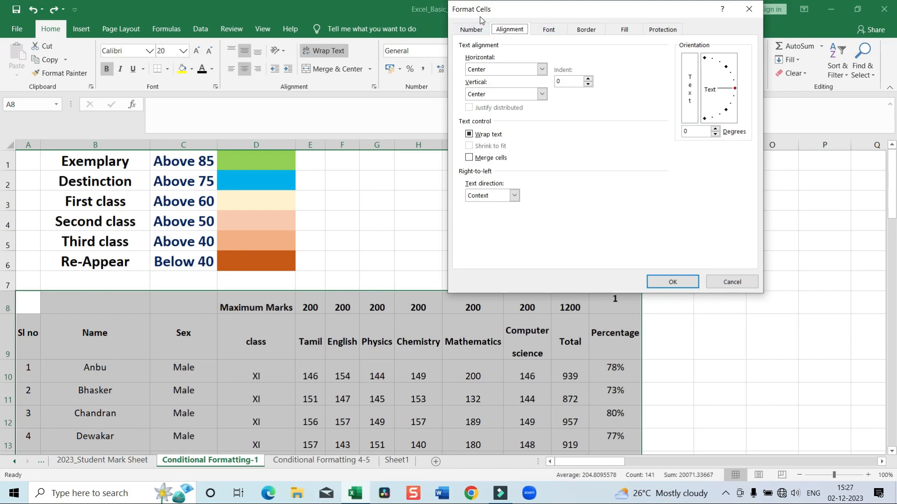
pyautogui.click(471, 30)
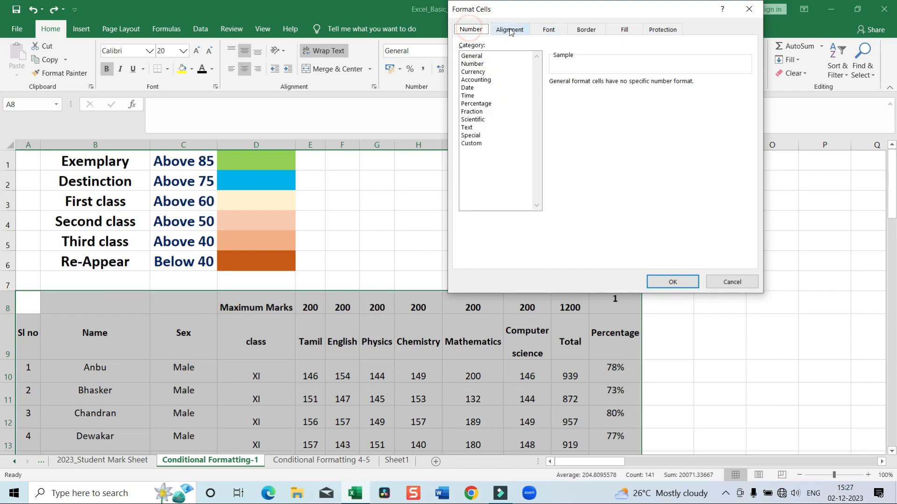
pyautogui.click(510, 30)
pyautogui.click(557, 30)
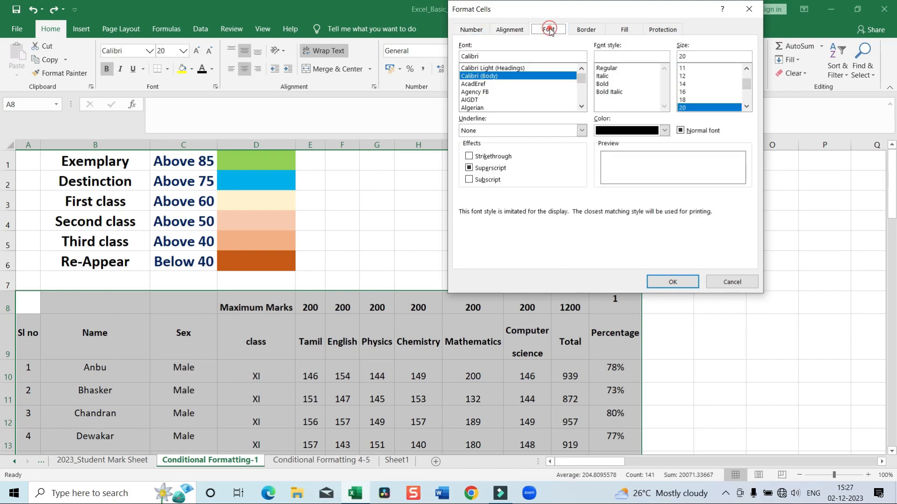
pyautogui.click(587, 31)
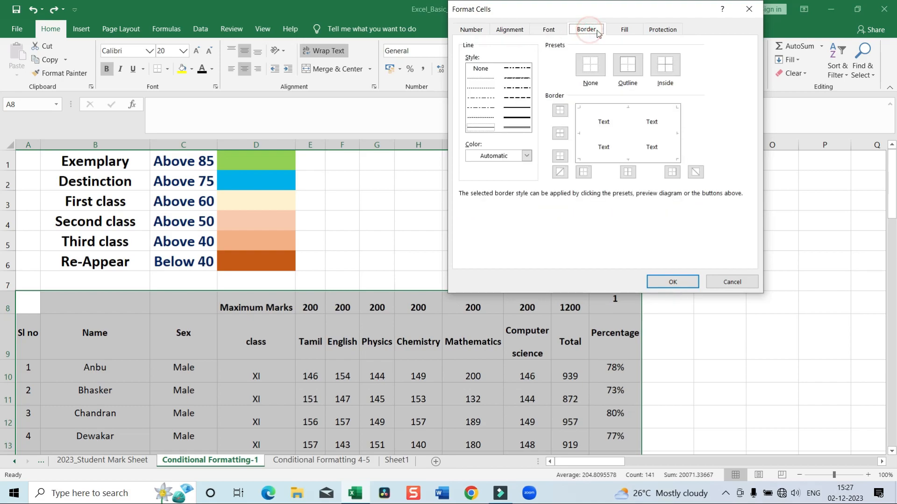
pyautogui.click(624, 30)
pyautogui.click(655, 30)
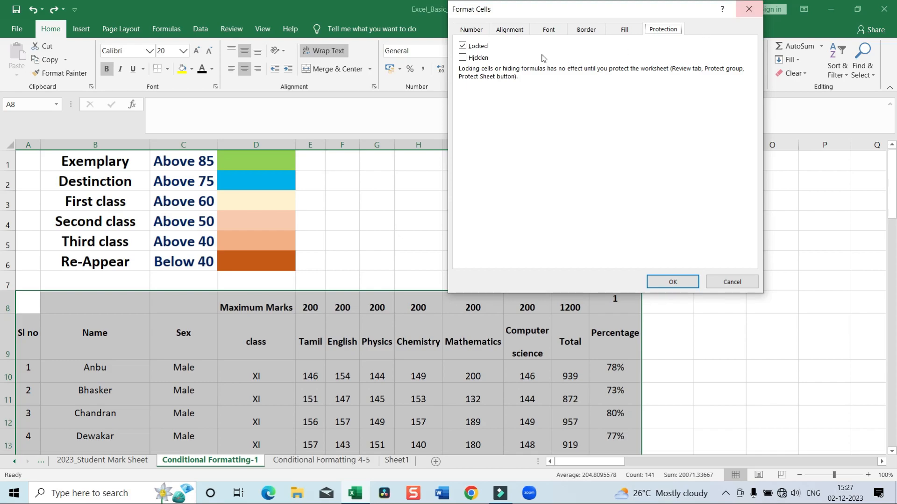
pyautogui.click(509, 29)
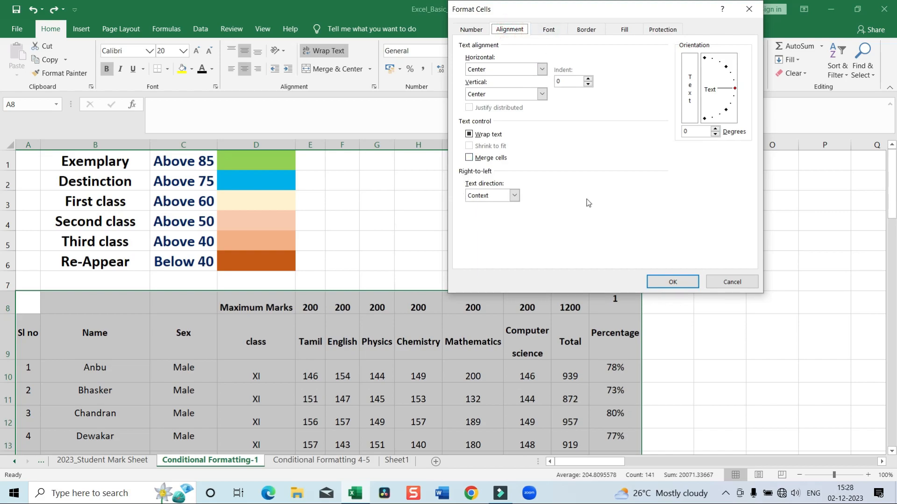
# Set the font of the selected mark table to Arial through the Format Cells font settings.
pyautogui.click(550, 31)
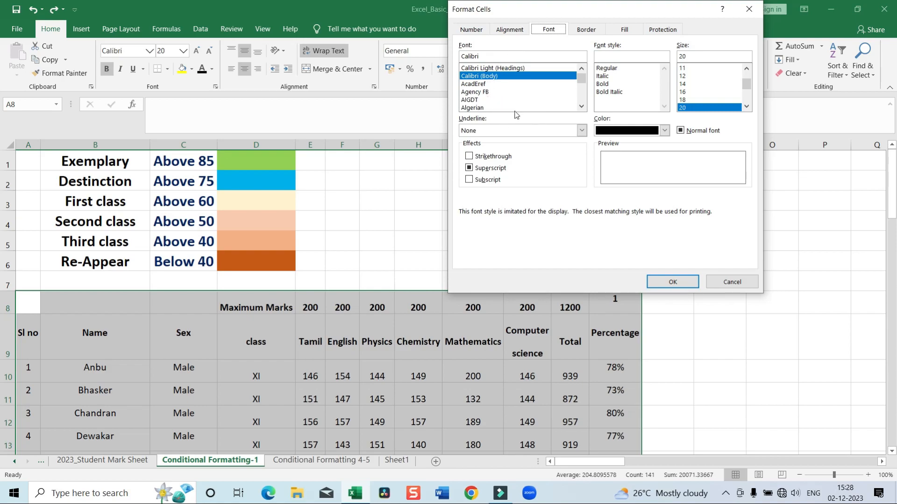
pyautogui.click(582, 107)
pyautogui.click(582, 106)
pyautogui.click(581, 107)
pyautogui.click(581, 107)
pyautogui.click(581, 106)
pyautogui.click(582, 106)
pyautogui.click(472, 84)
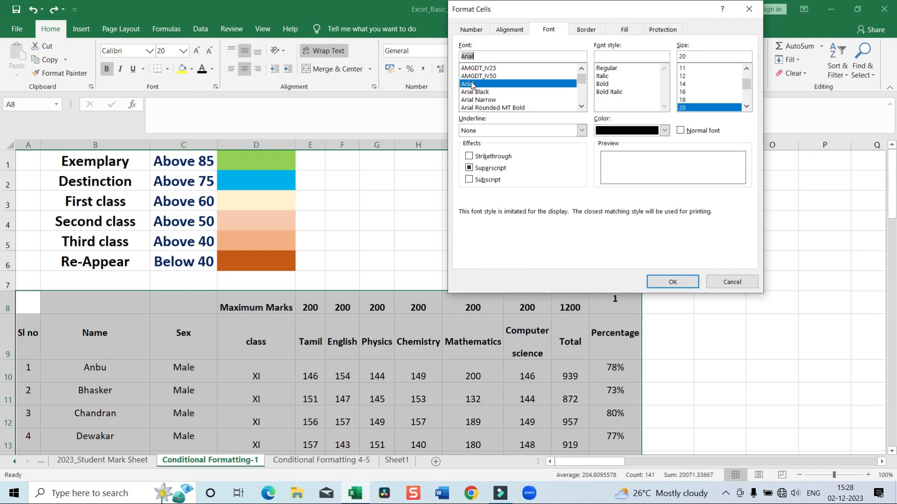
pyautogui.click(672, 283)
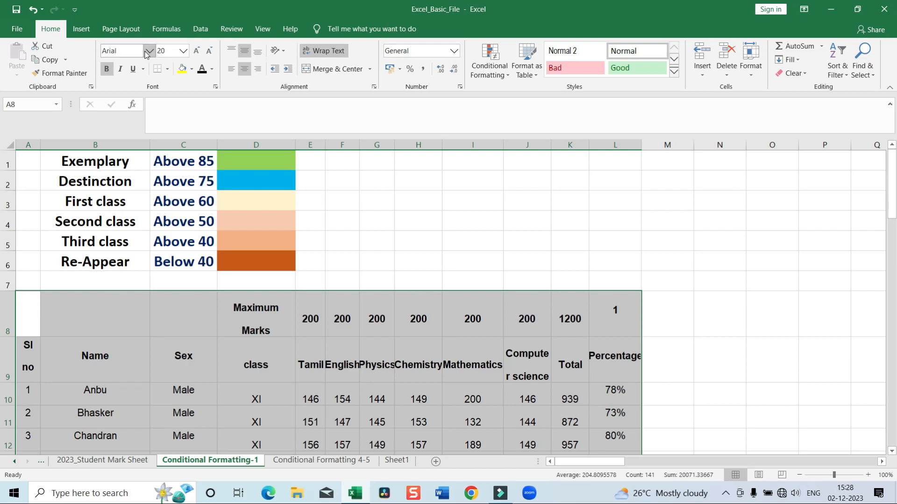
# Format the selected mark table with the Arial Black font in red.
pyautogui.rightClick(458, 343)
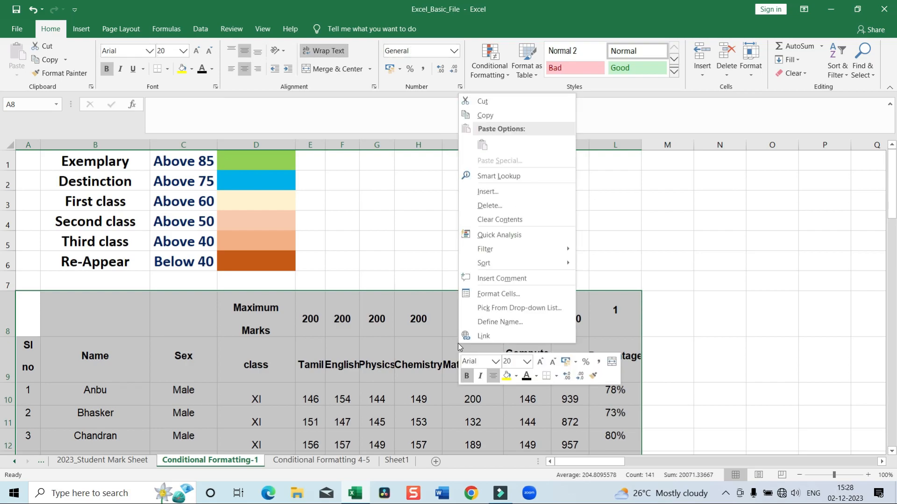
pyautogui.click(504, 291)
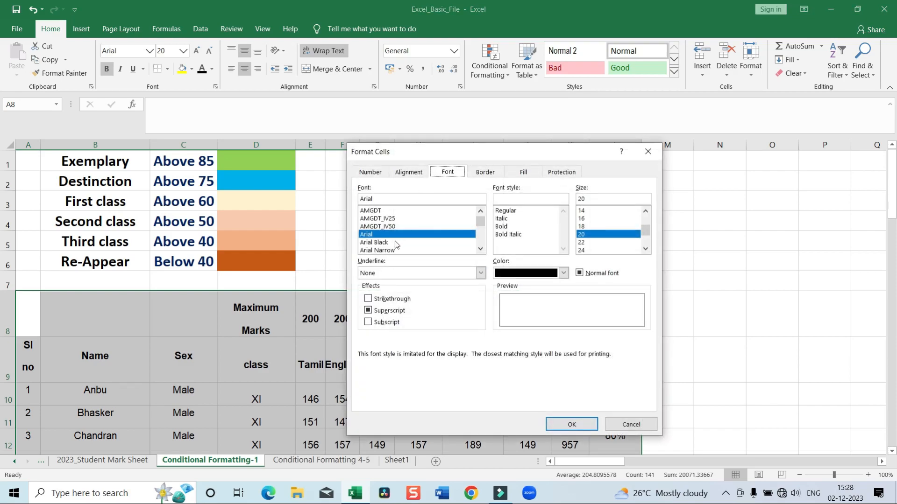
pyautogui.click(383, 242)
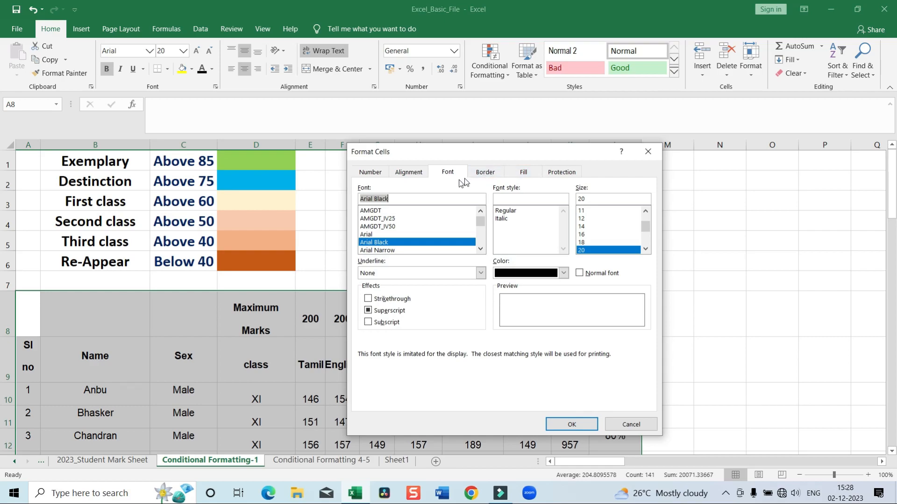
pyautogui.click(563, 274)
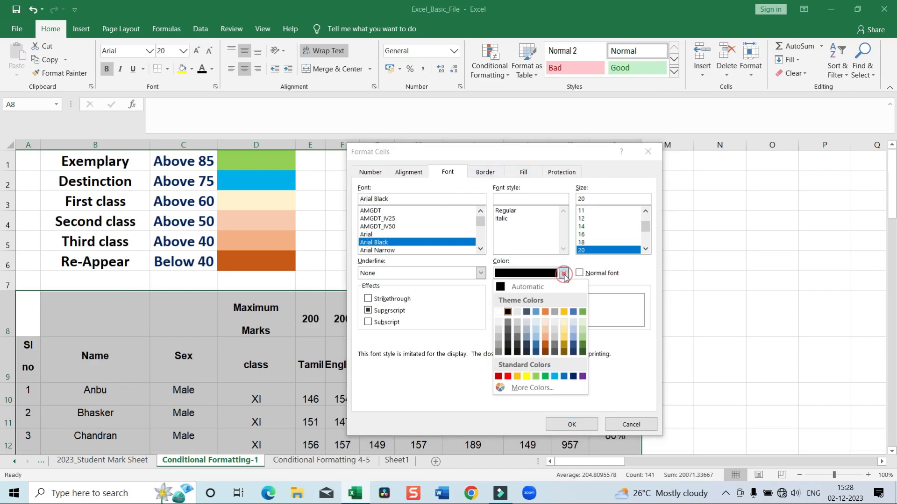
pyautogui.click(508, 376)
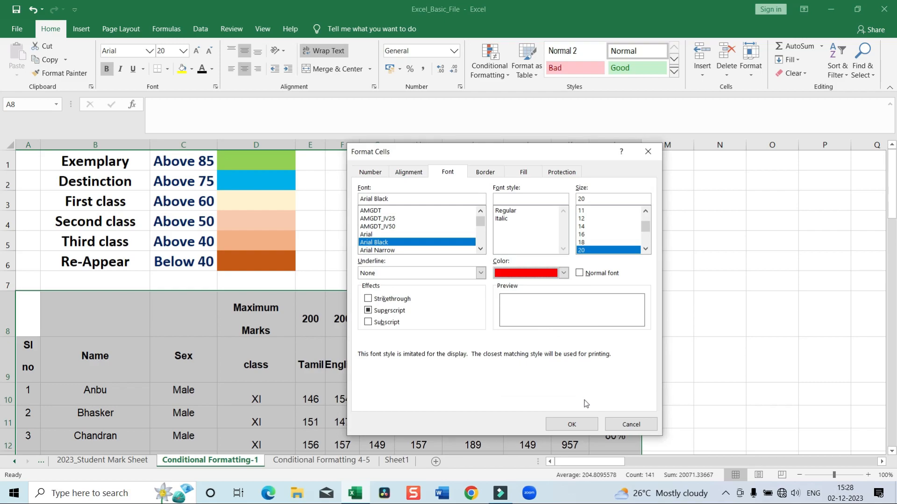
pyautogui.click(583, 426)
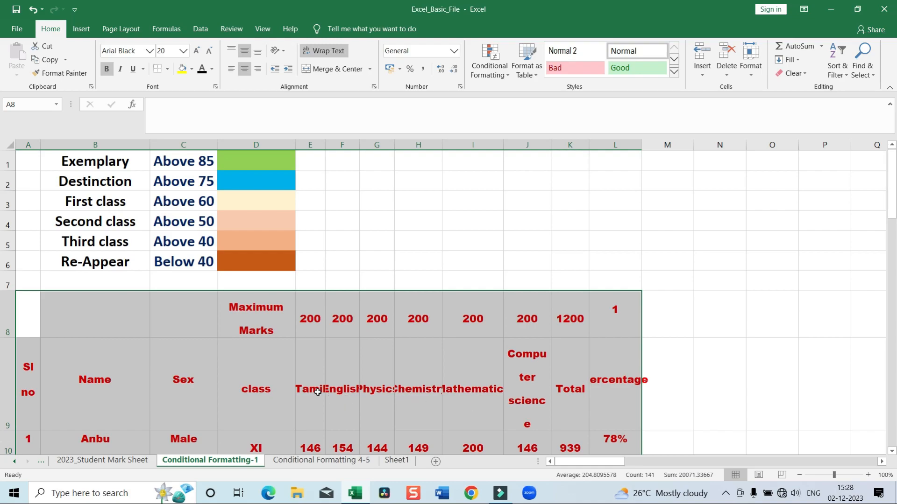
# Fit the Percentage column L to its contents, and set its column width to 17.
pyautogui.click(621, 393)
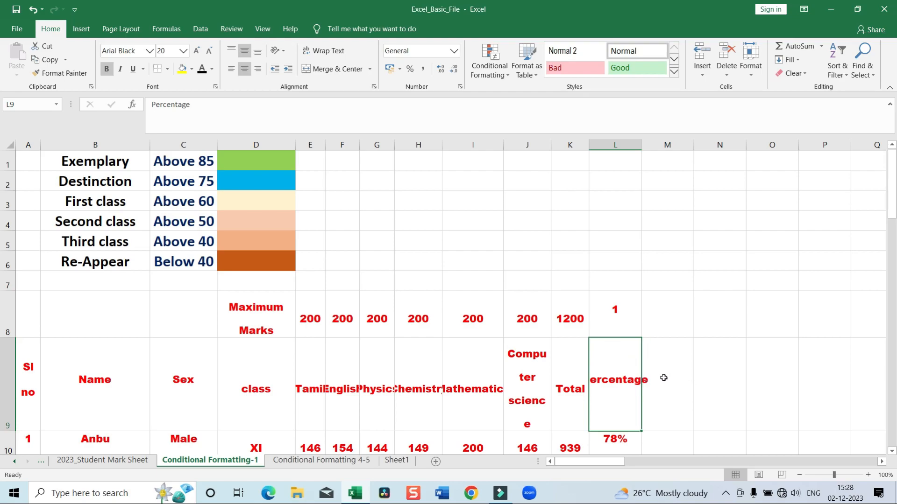
pyautogui.click(612, 145)
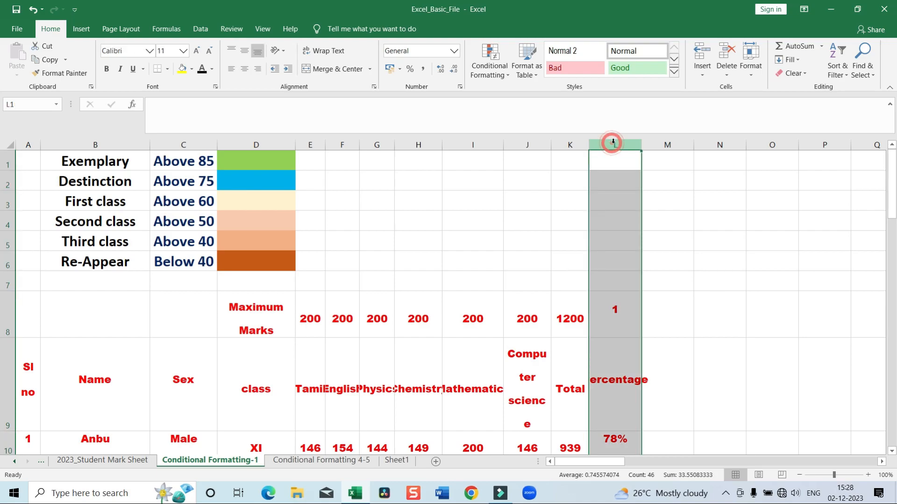
pyautogui.doubleClick(641, 145)
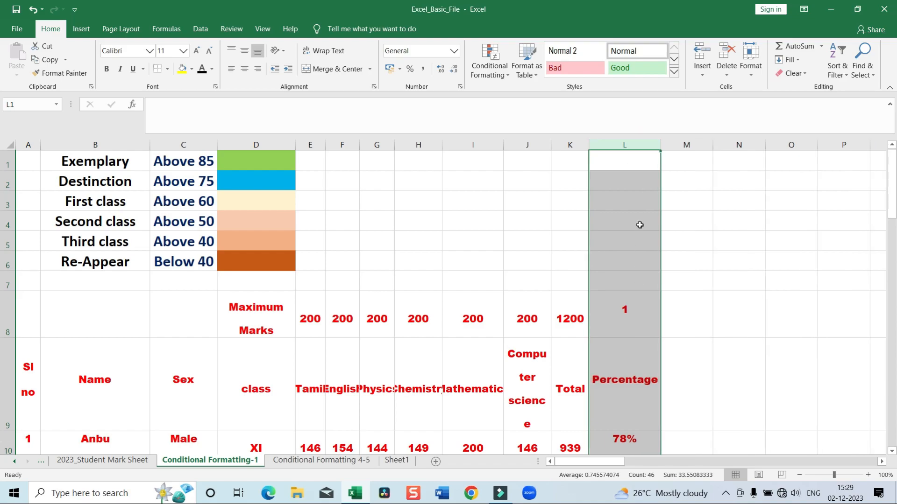
pyautogui.rightClick(641, 148)
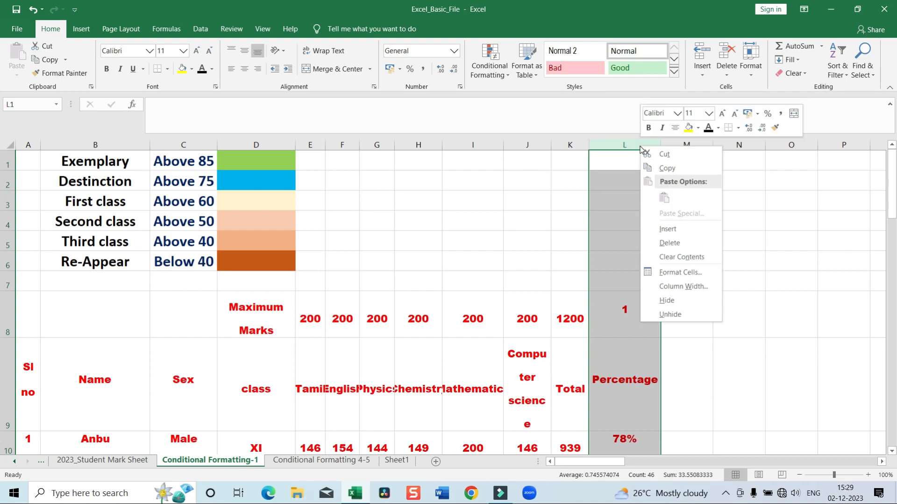
pyautogui.click(696, 287)
pyautogui.moveTo(705, 278); pyautogui.dragTo(678, 278)
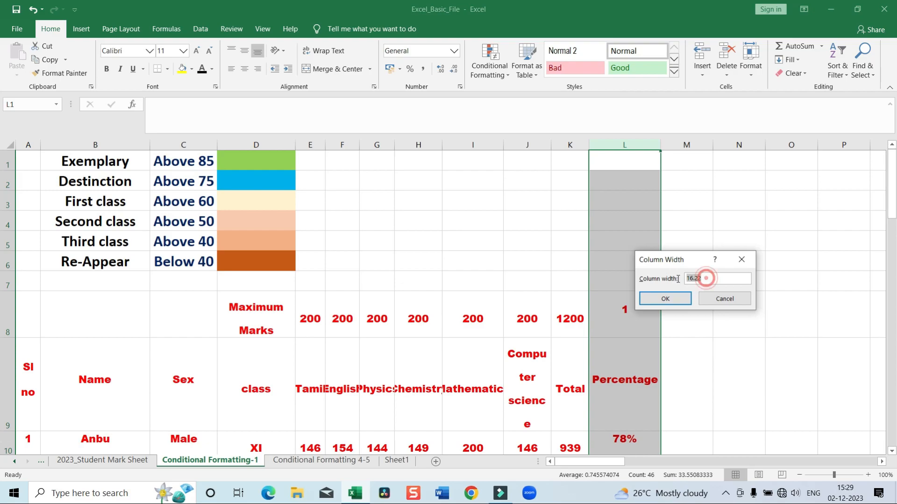
pyautogui.write('17')
pyautogui.click(675, 298)
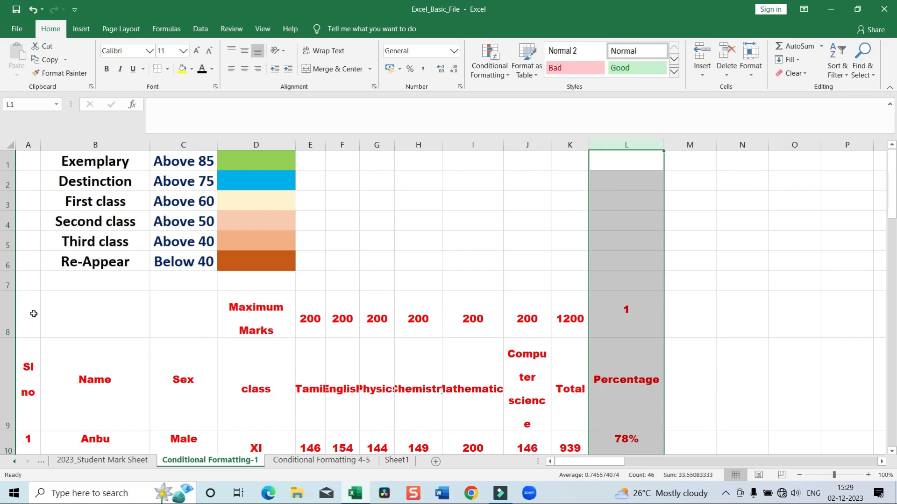
# Undo the column L width changes and the red Arial Black formatting of the mark table.
pyautogui.click(32, 10)
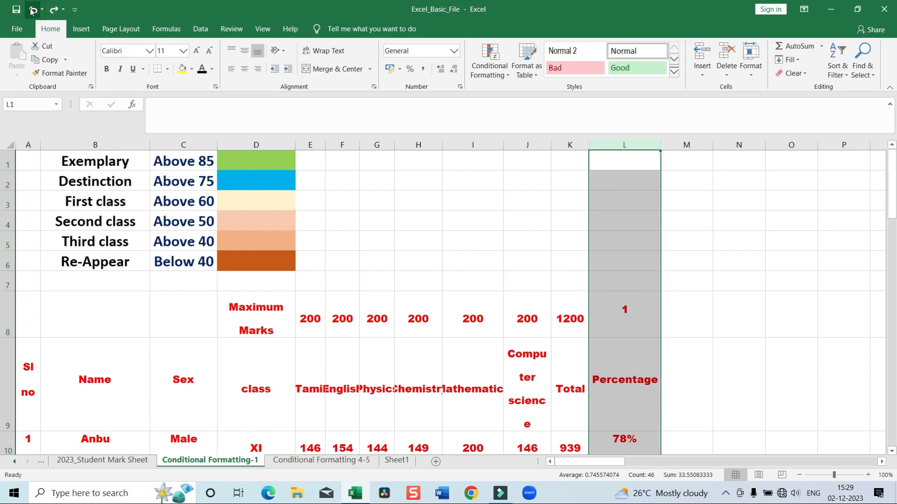
pyautogui.click(32, 10)
pyautogui.click(32, 10)
pyautogui.click(32, 10)
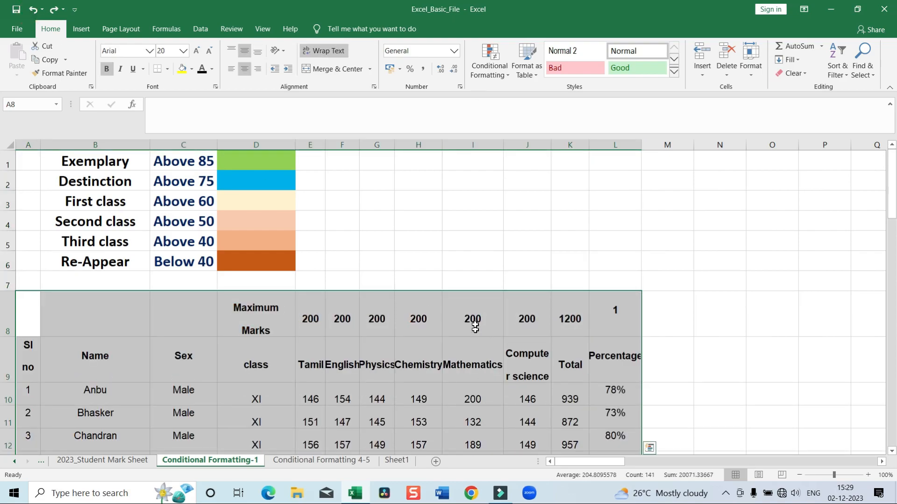
# Apply outline and inside borders with the thin solid line to the selected mark table.
pyautogui.rightClick(475, 313)
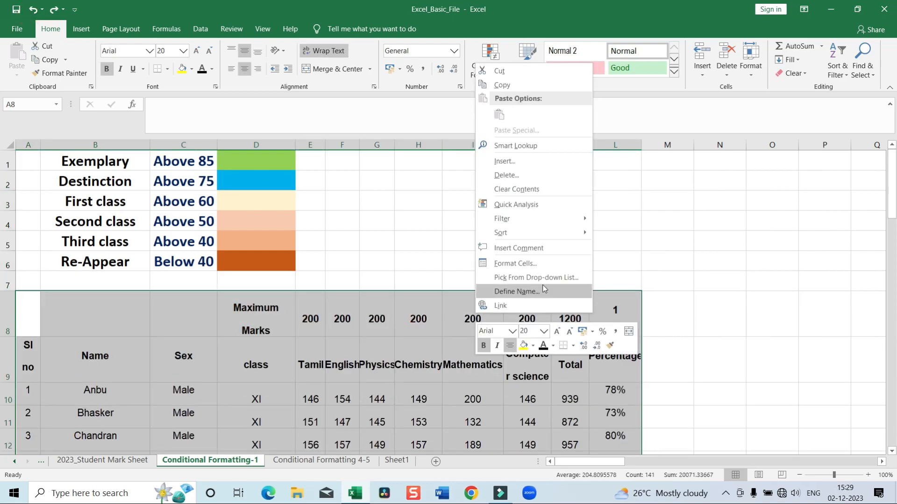
pyautogui.click(515, 264)
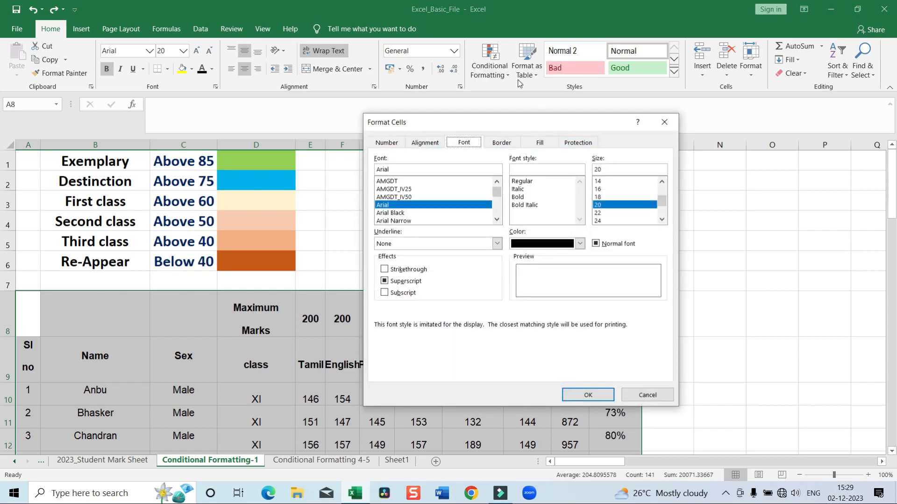
pyautogui.click(502, 144)
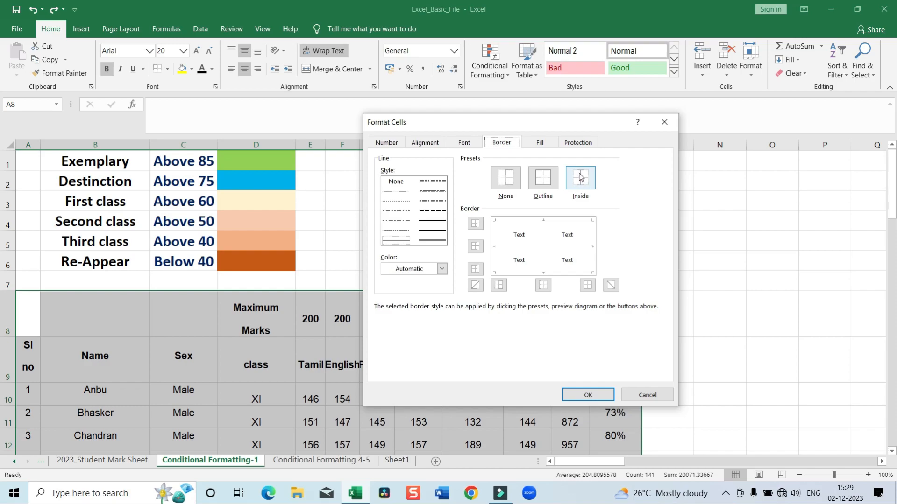
pyautogui.click(545, 179)
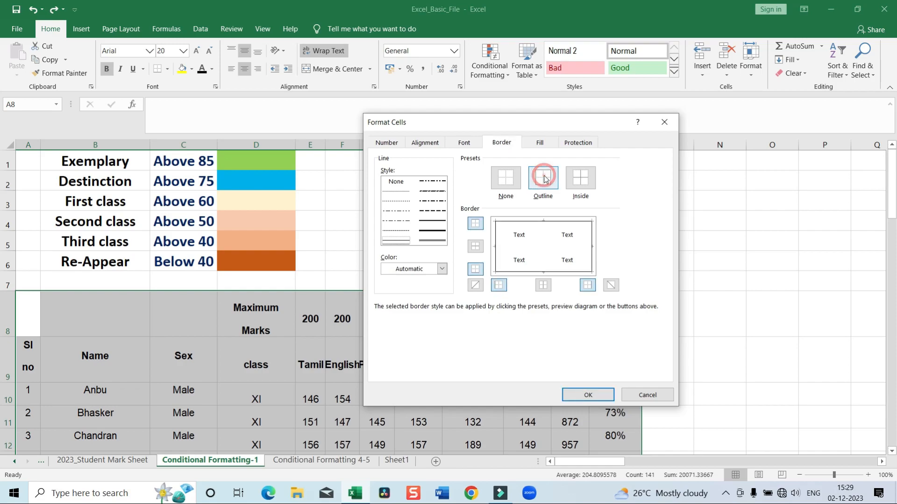
pyautogui.click(582, 183)
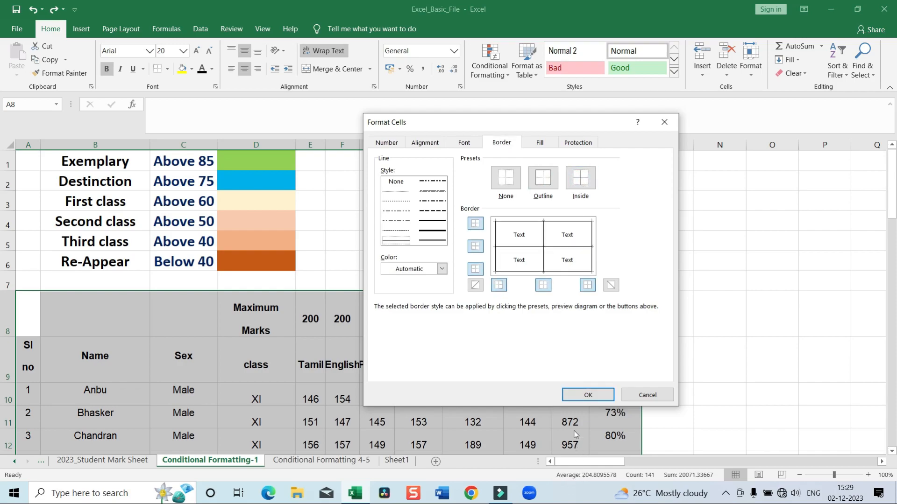
pyautogui.click(588, 395)
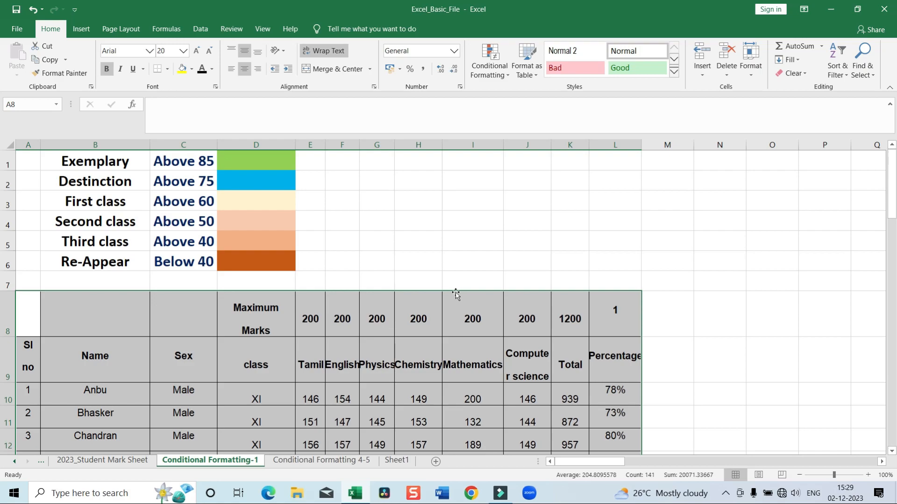
# Fit columns E to L to their contents, and widen column J until the word Computer fits on one line.
pyautogui.moveTo(310, 145); pyautogui.dragTo(620, 167)
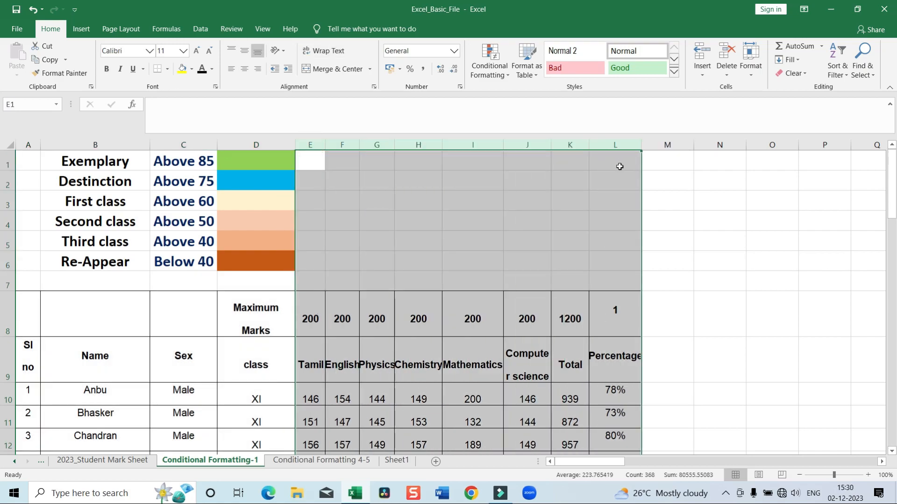
pyautogui.doubleClick(643, 144)
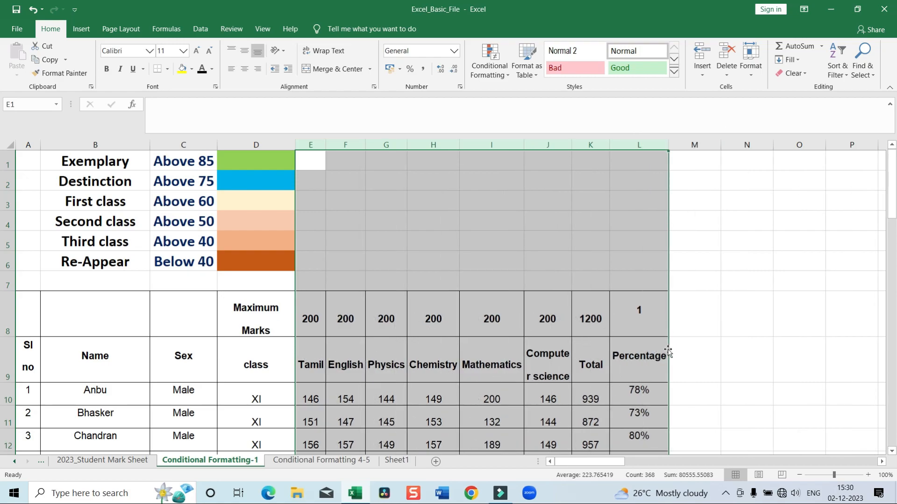
pyautogui.click(542, 361)
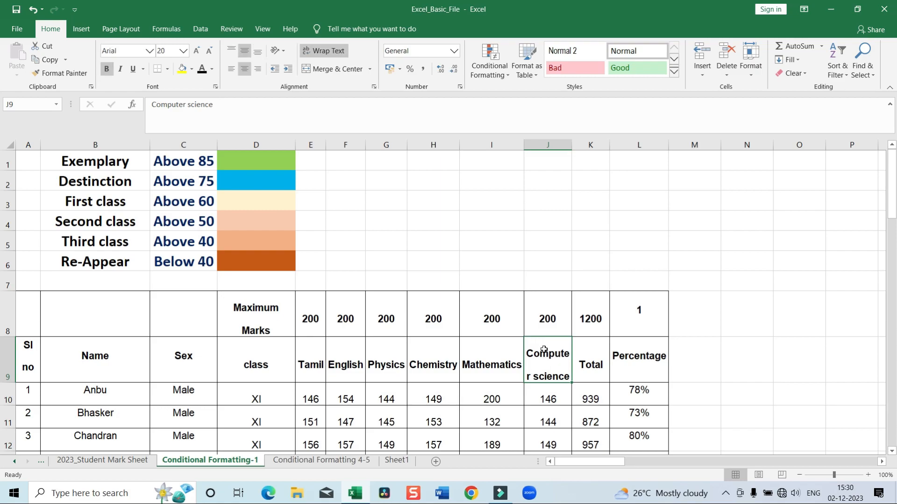
pyautogui.moveTo(571, 146); pyautogui.dragTo(582, 152)
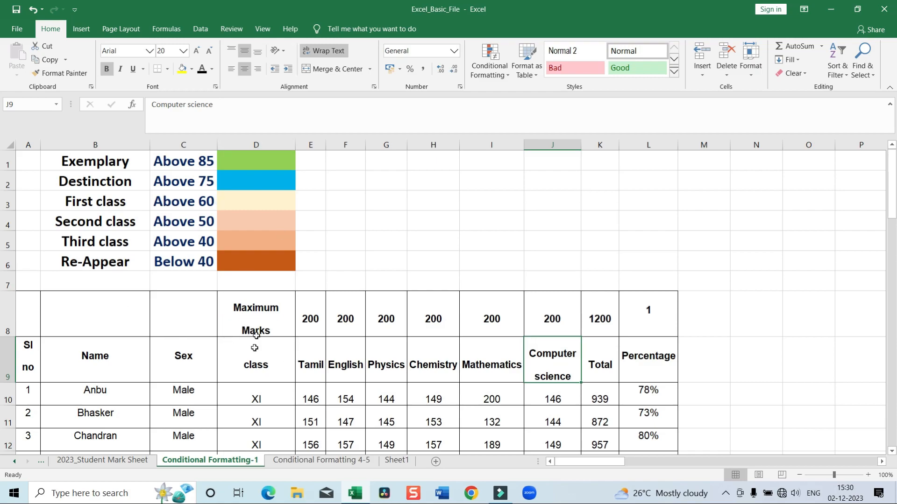
# Format the header cells from Name to Percentage in row 9 as Bold Italic with font size 26.
pyautogui.moveTo(102, 355); pyautogui.dragTo(666, 370)
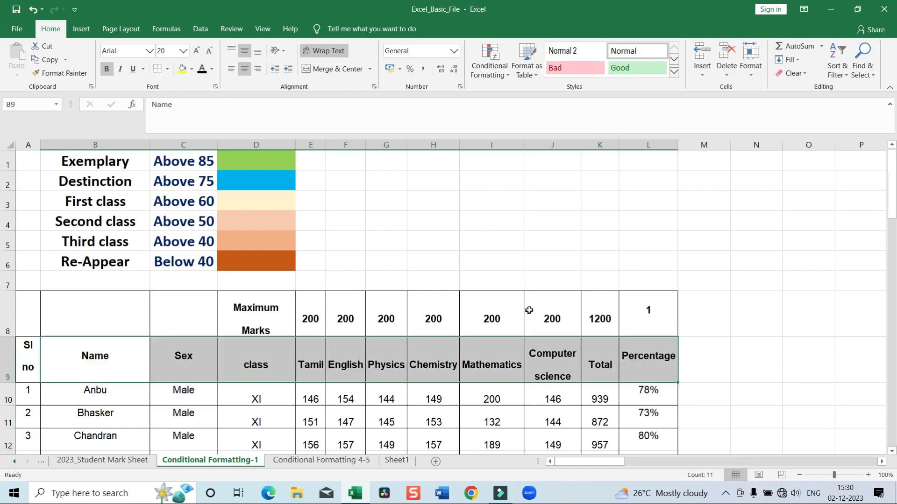
pyautogui.moveTo(80, 353); pyautogui.dragTo(598, 363)
pyautogui.moveTo(104, 362); pyautogui.dragTo(653, 374)
pyautogui.rightClick(651, 373)
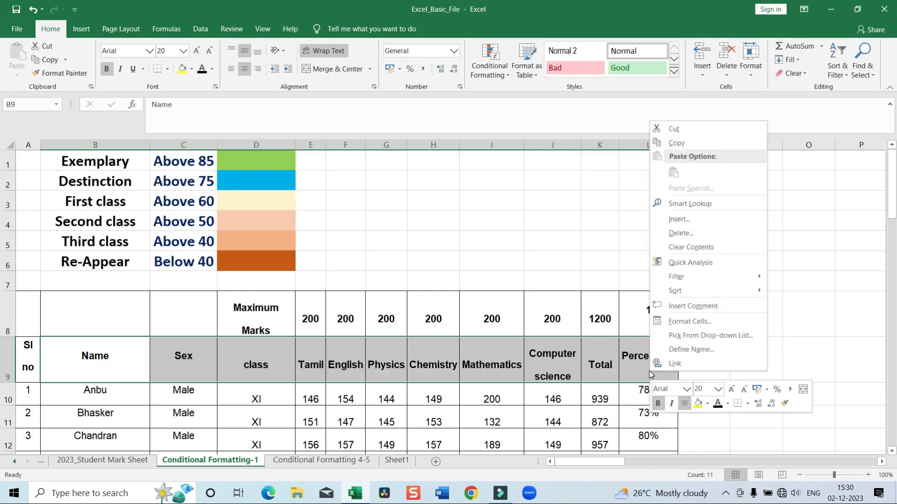
pyautogui.click(685, 322)
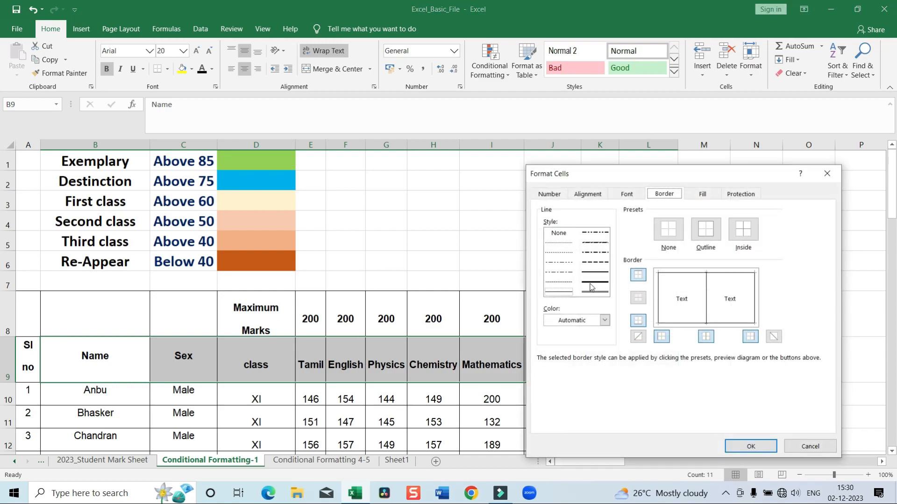
pyautogui.click(627, 195)
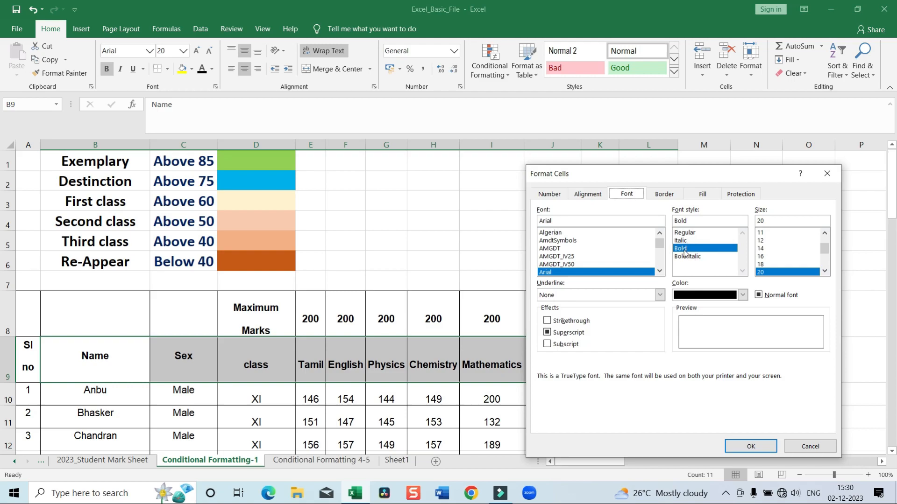
pyautogui.click(694, 257)
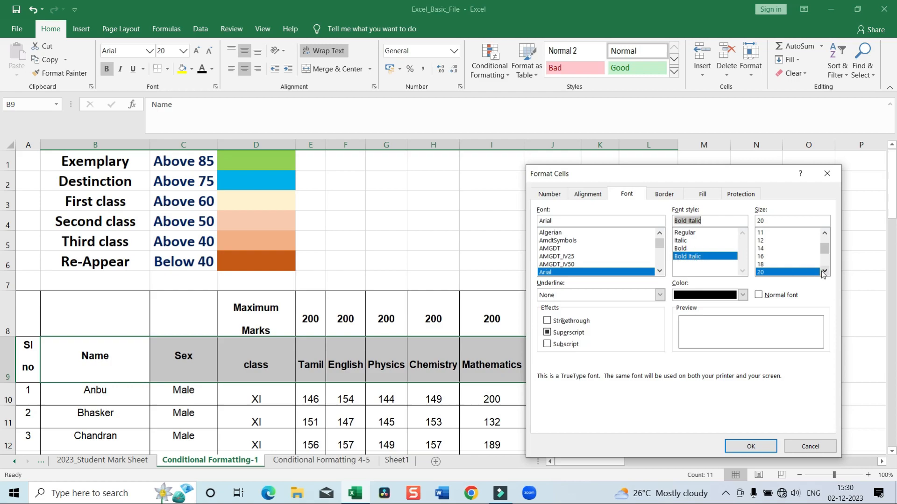
pyautogui.scroll(-1, 818, 269)
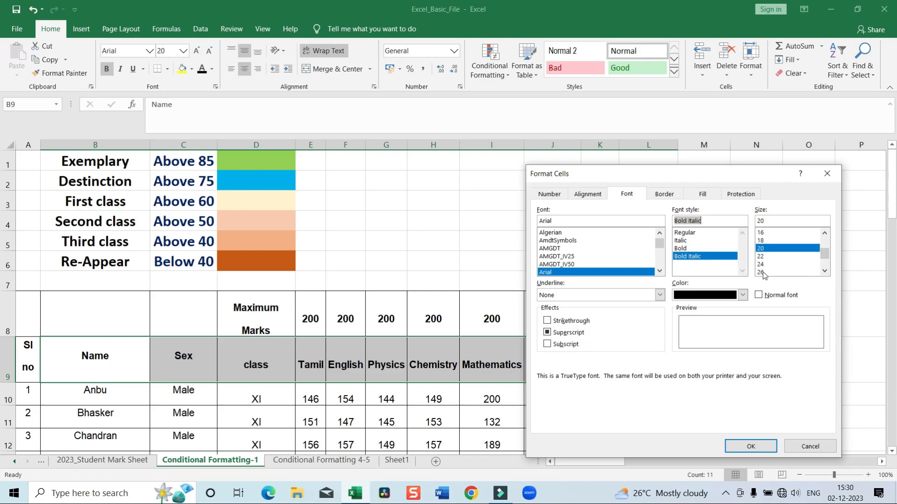
pyautogui.click(762, 273)
pyautogui.click(755, 447)
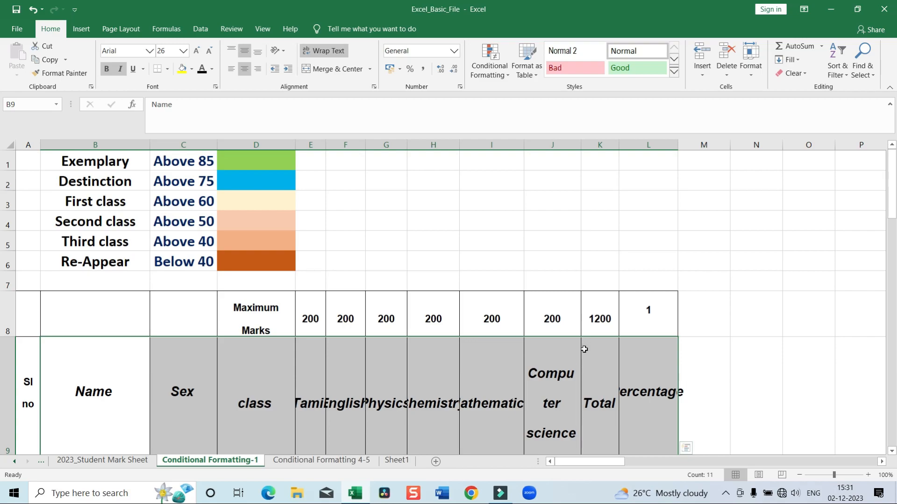
pyautogui.click(893, 282)
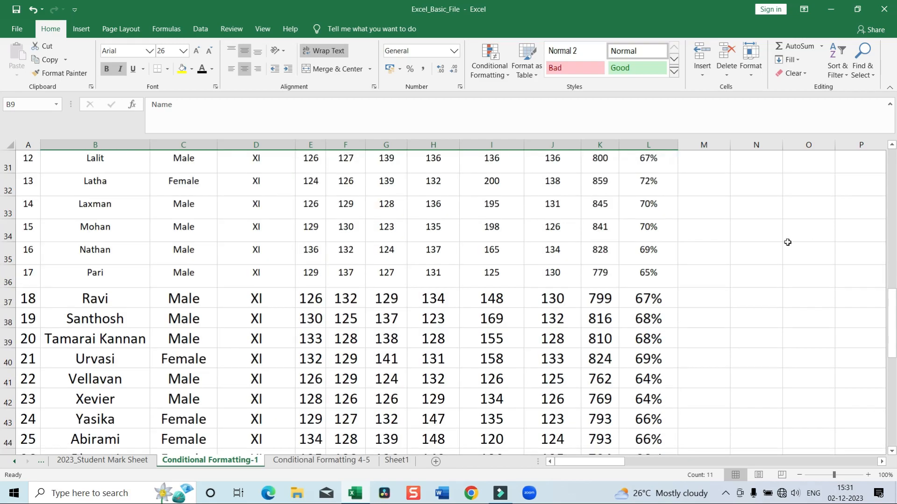
# Widen columns B to L to one equal width at which every header word in row 9 fits on one line.
pyautogui.scroll(10, 811, 245)
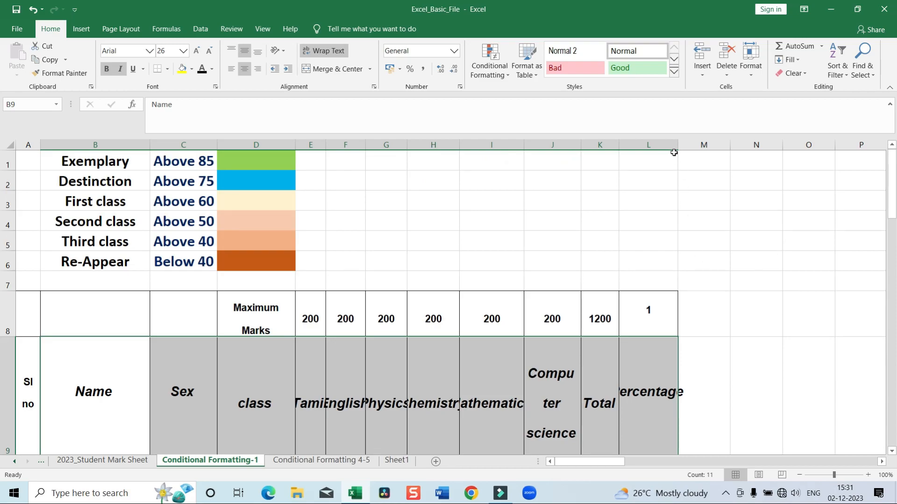
pyautogui.moveTo(677, 144); pyautogui.dragTo(704, 145)
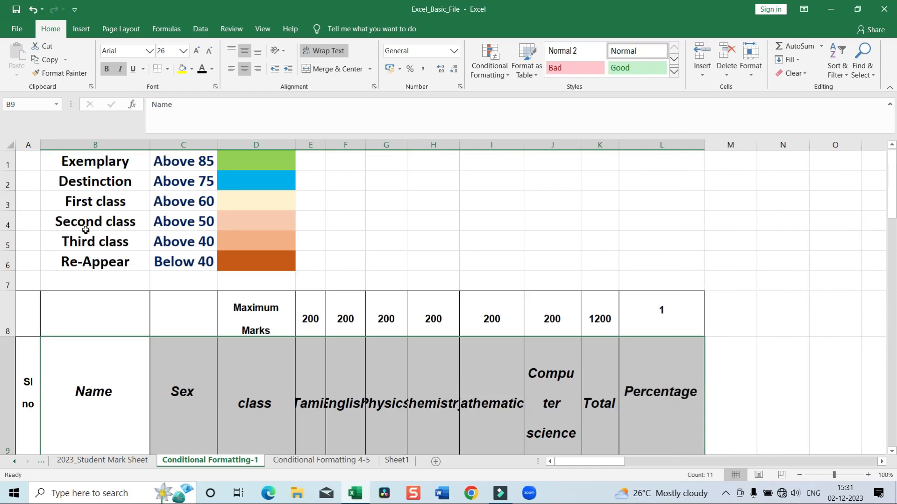
pyautogui.moveTo(93, 144); pyautogui.dragTo(670, 176)
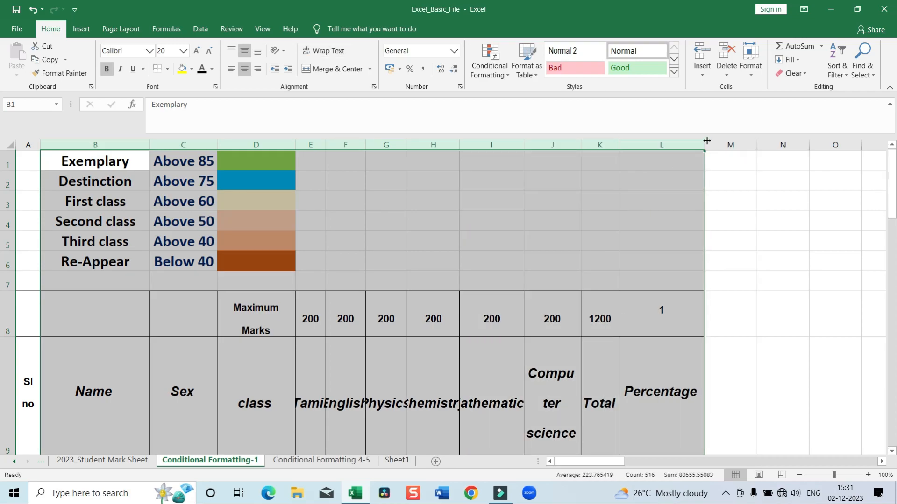
pyautogui.doubleClick(707, 141)
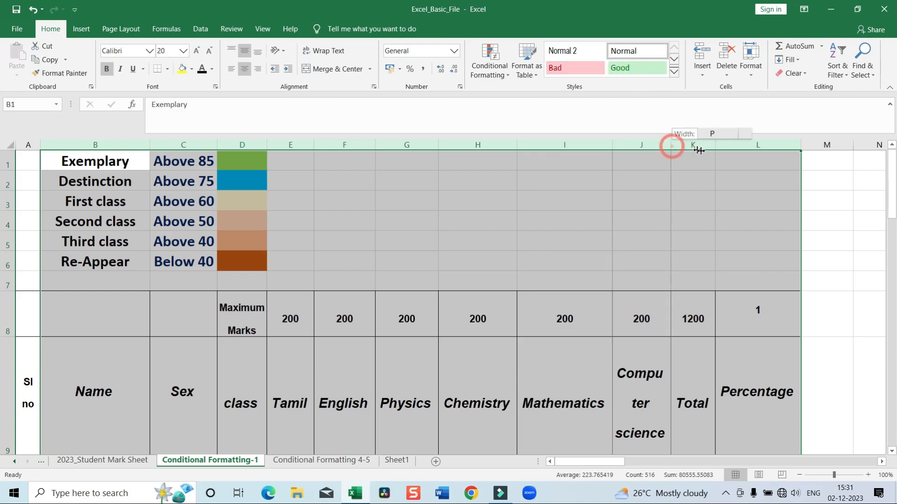
pyautogui.moveTo(704, 145); pyautogui.dragTo(770, 145)
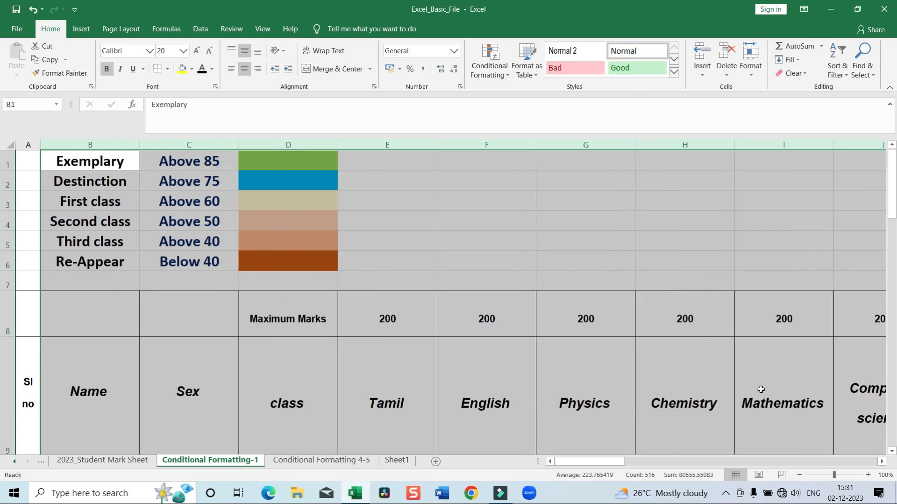
pyautogui.click(881, 462)
pyautogui.click(882, 462)
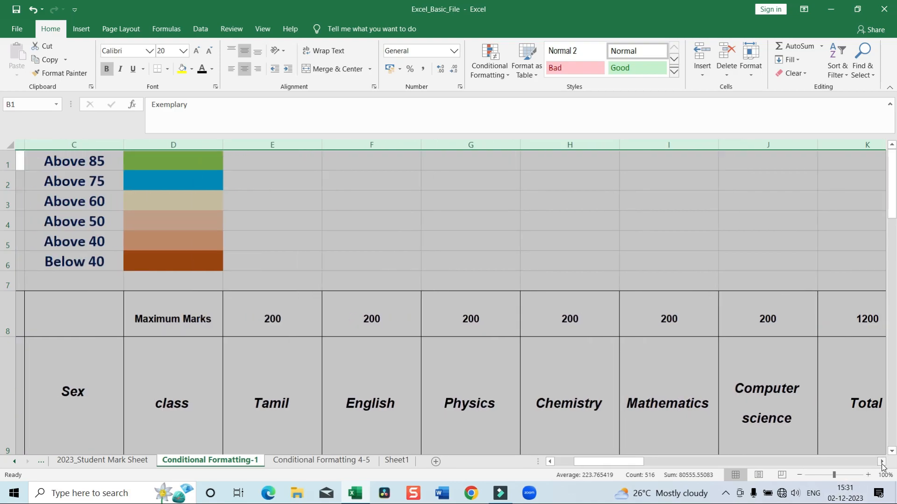
pyautogui.click(881, 461)
pyautogui.click(882, 462)
pyautogui.click(590, 398)
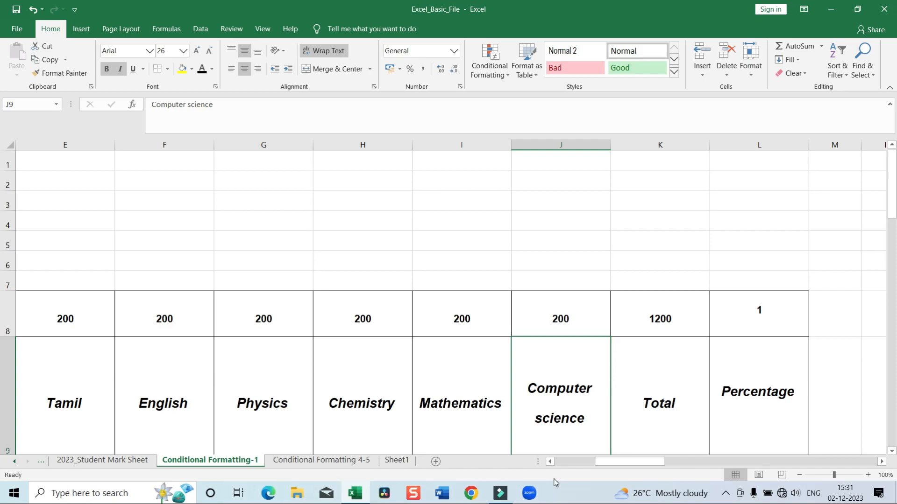
# Fit the heights of rows 8 and 9 to their contents.
pyautogui.moveTo(612, 462); pyautogui.dragTo(565, 462)
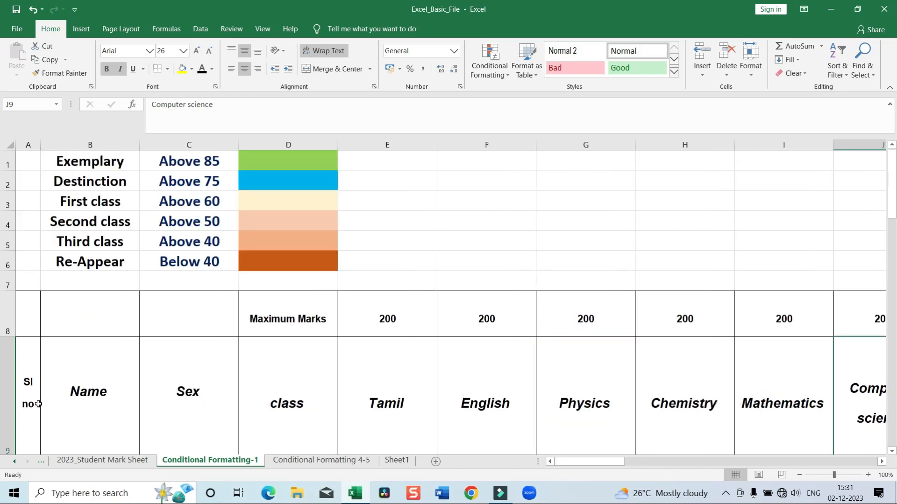
pyautogui.doubleClick(7, 337)
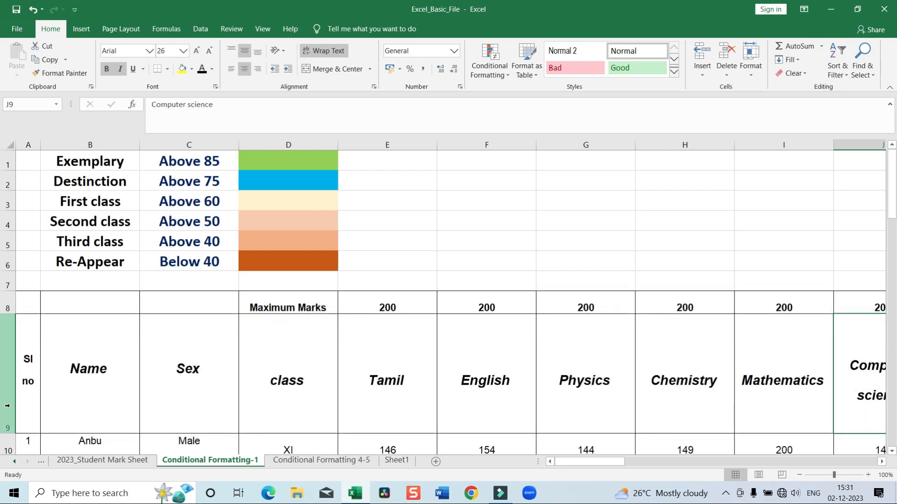
pyautogui.doubleClick(9, 433)
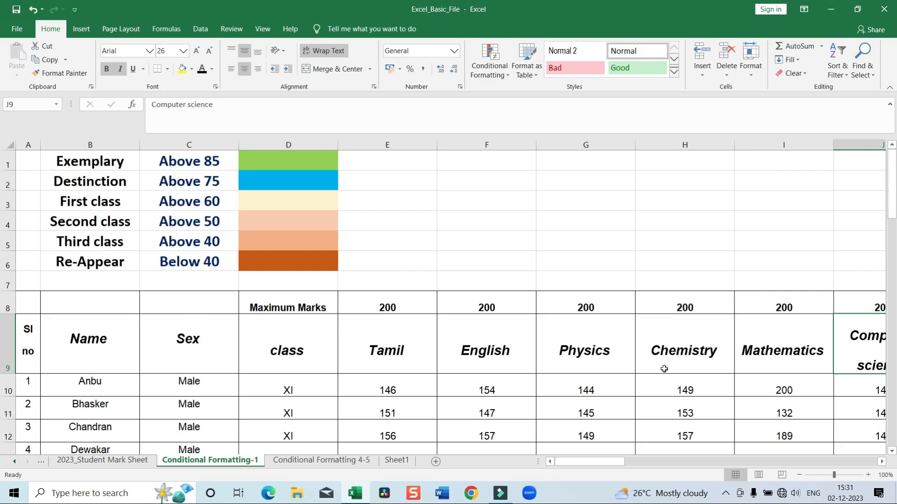
# Try a 45-degree text orientation on the header cells from Name to Physics, and undo it.
pyautogui.moveTo(85, 342); pyautogui.dragTo(600, 355)
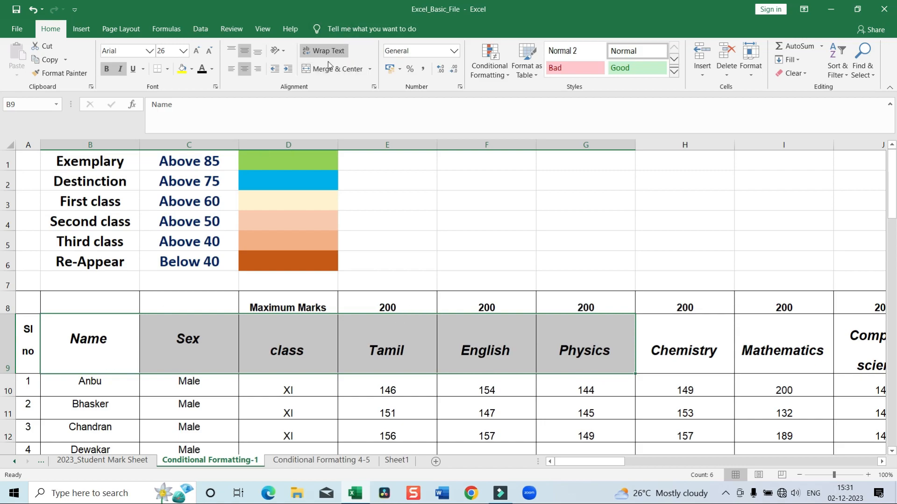
pyautogui.rightClick(479, 342)
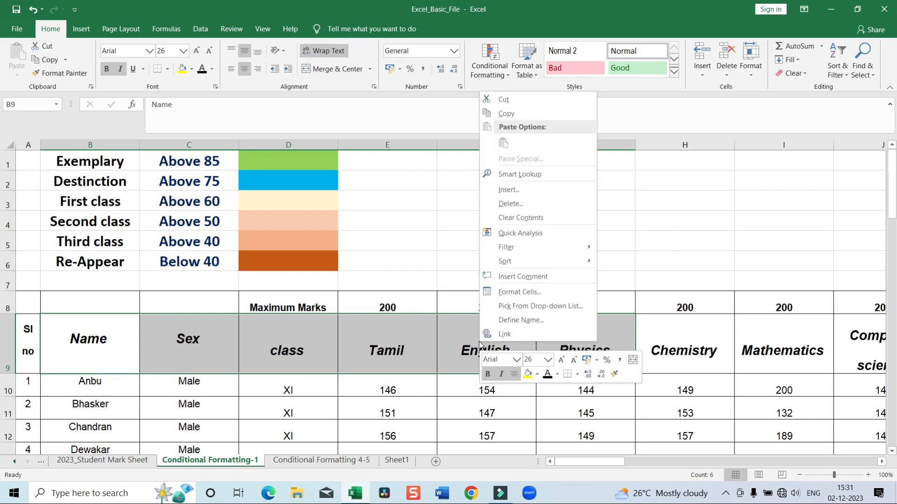
pyautogui.click(534, 290)
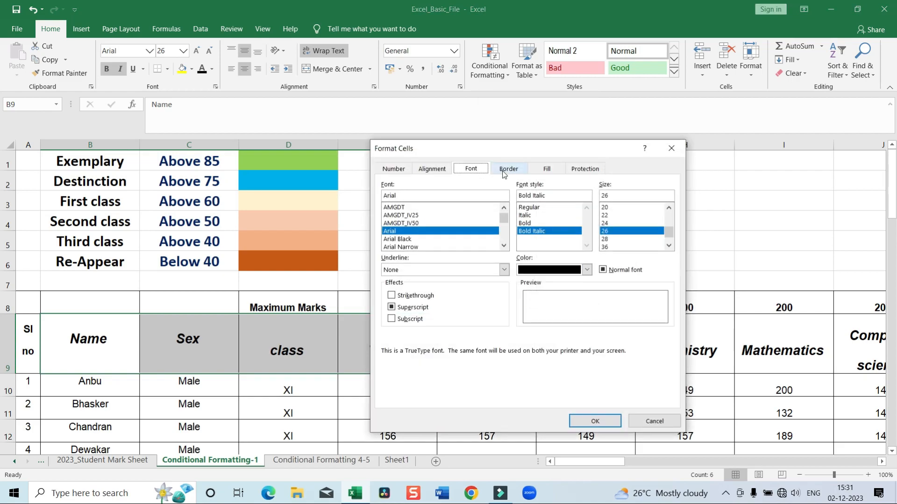
pyautogui.click(432, 169)
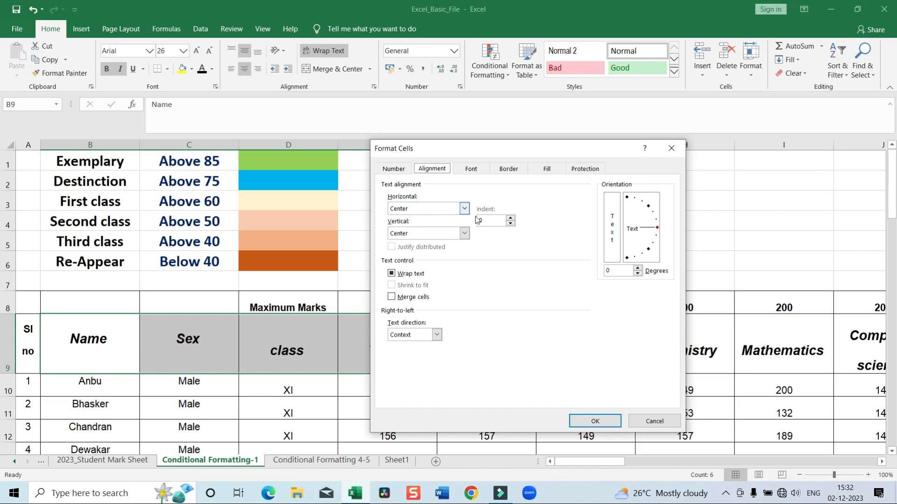
pyautogui.click(649, 208)
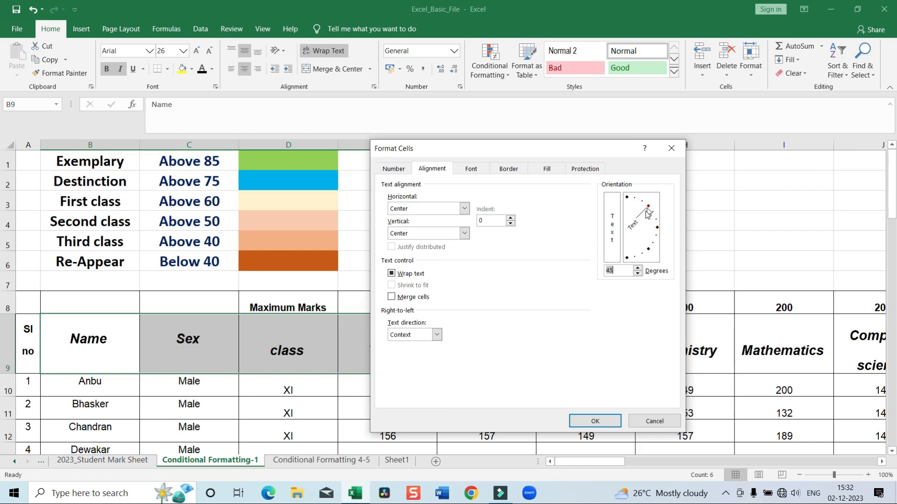
pyautogui.click(625, 269)
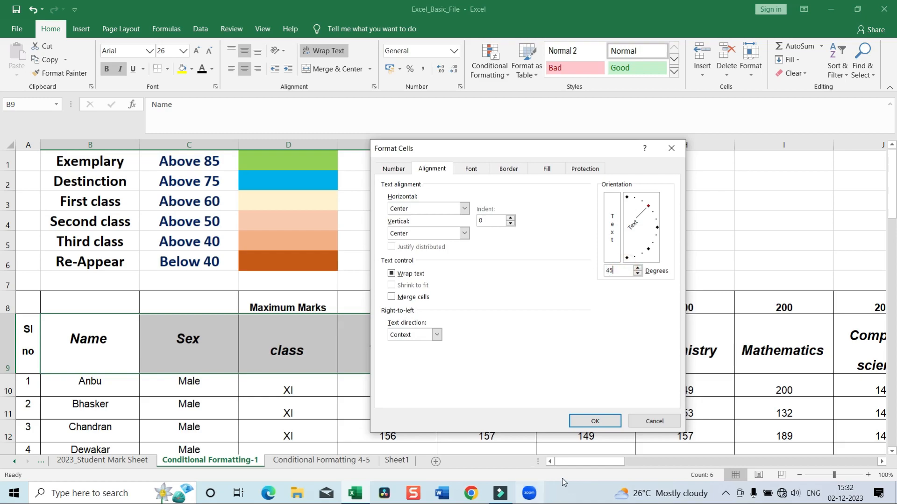
pyautogui.click(602, 421)
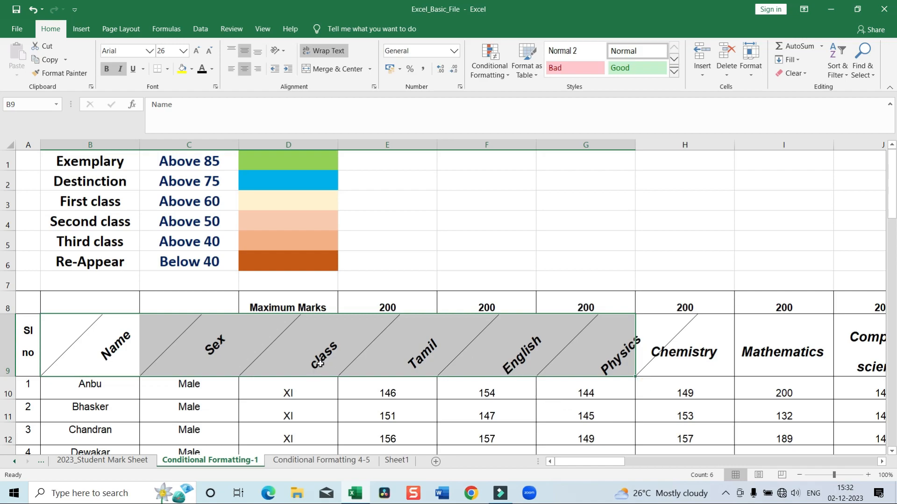
pyautogui.click(33, 11)
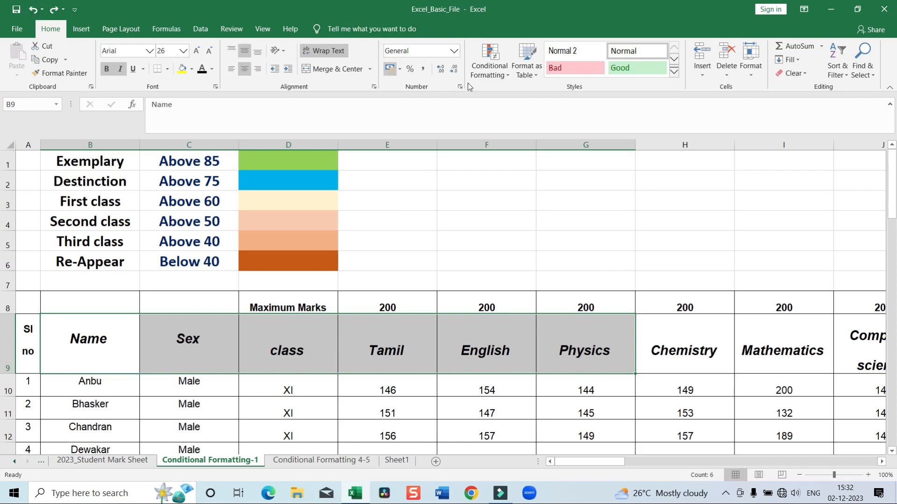
# Narrow the Mathematics column slightly and fit the Chemistry column to its contents.
pyautogui.moveTo(82, 333); pyautogui.dragTo(798, 428)
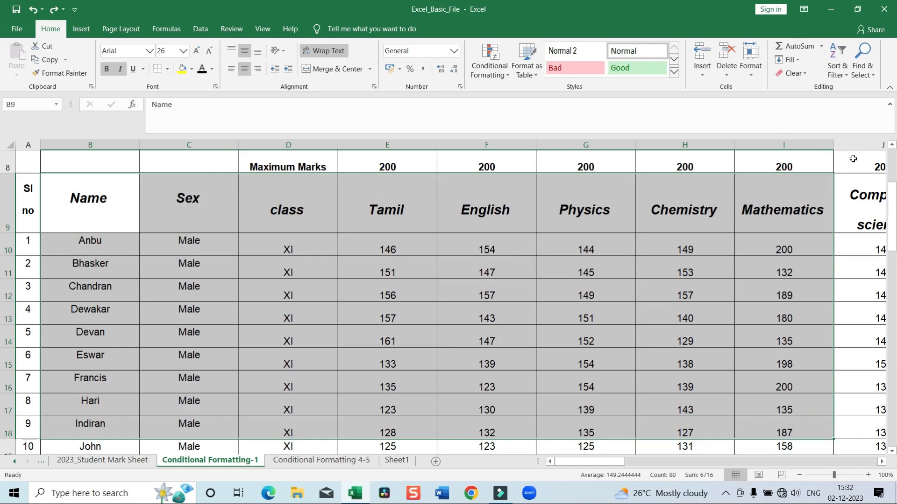
pyautogui.moveTo(834, 144); pyautogui.dragTo(830, 145)
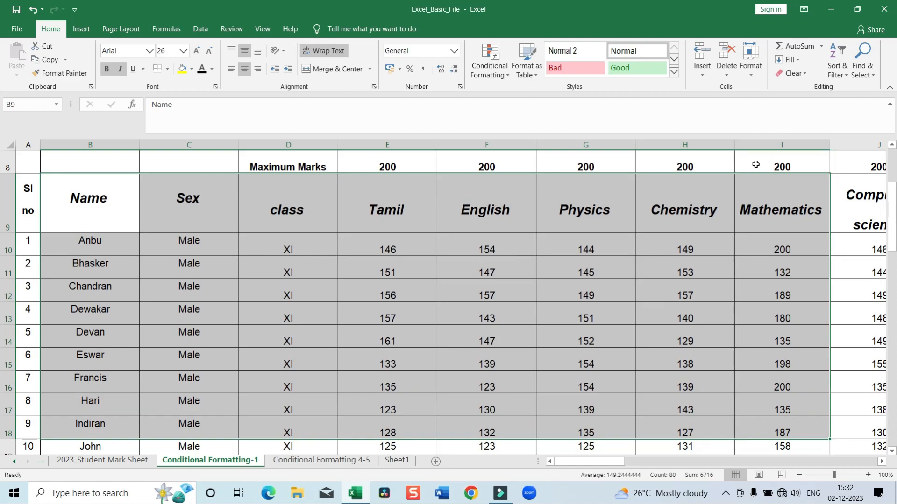
pyautogui.doubleClick(735, 145)
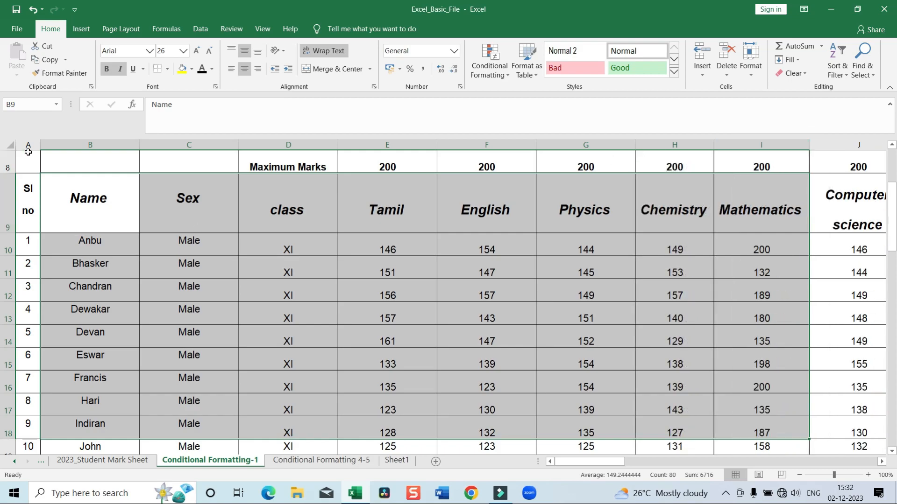
# Fit the Tamil, English and Physics columns to their contents, and widen the Mathematics column slightly.
pyautogui.moveTo(80, 145); pyautogui.dragTo(773, 147)
pyautogui.click(772, 146)
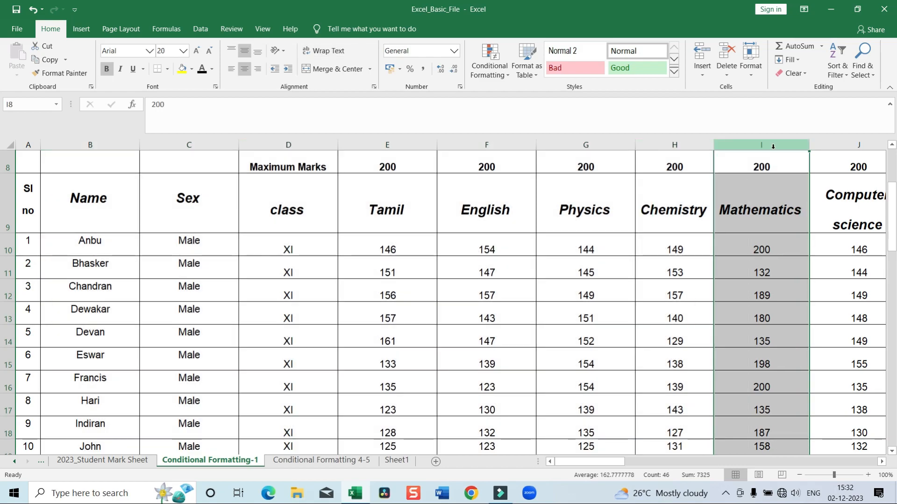
pyautogui.click(392, 145)
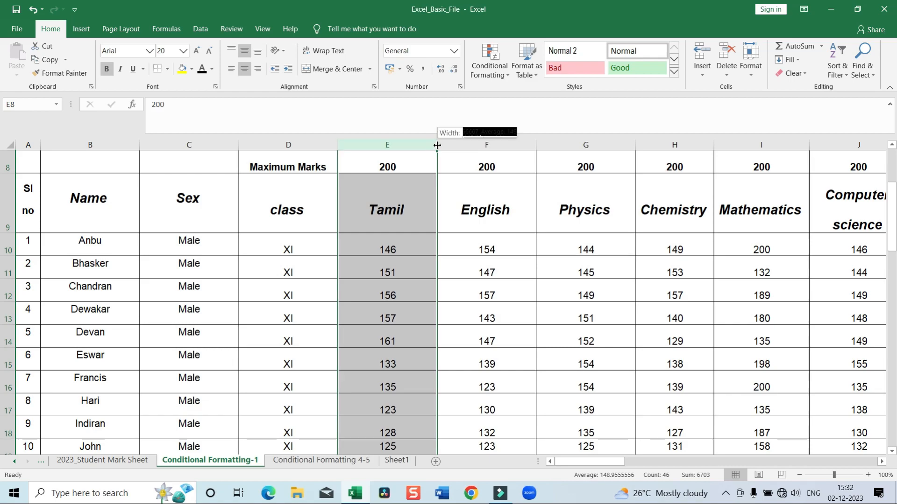
pyautogui.doubleClick(437, 146)
pyautogui.click(439, 142)
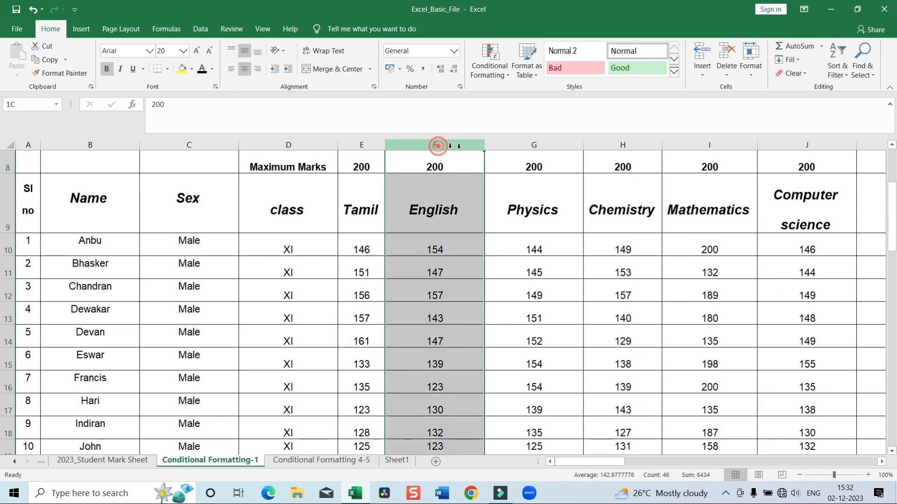
pyautogui.doubleClick(484, 145)
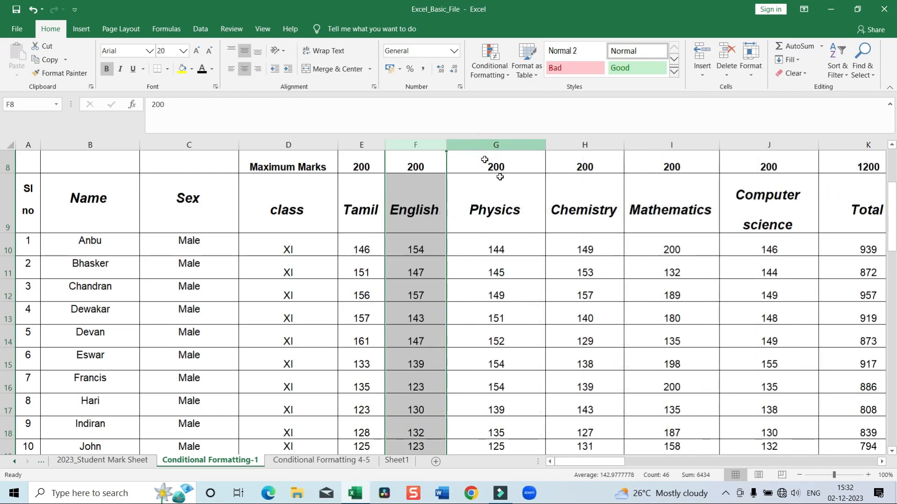
pyautogui.click(516, 147)
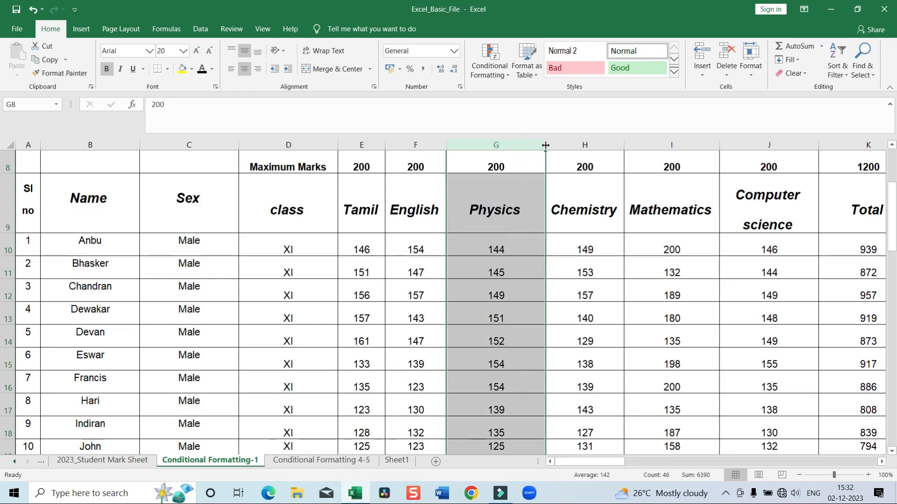
pyautogui.doubleClick(545, 145)
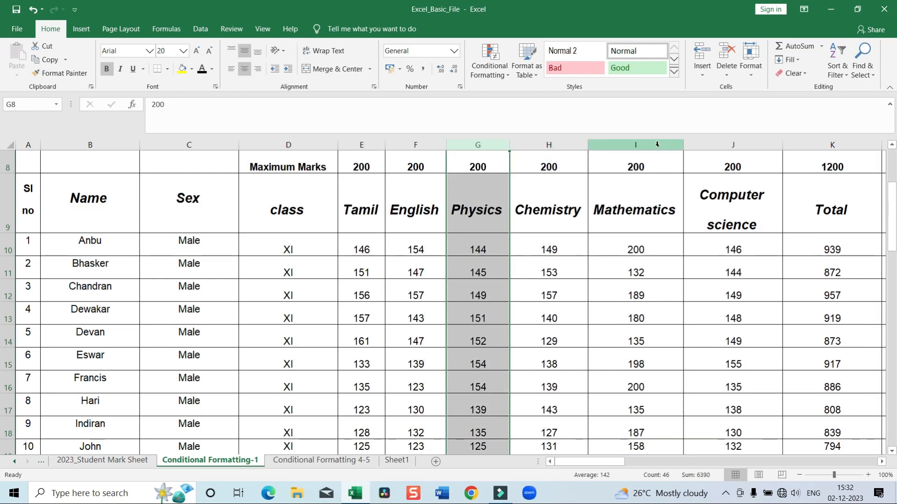
pyautogui.click(655, 144)
pyautogui.moveTo(683, 148); pyautogui.dragTo(684, 147)
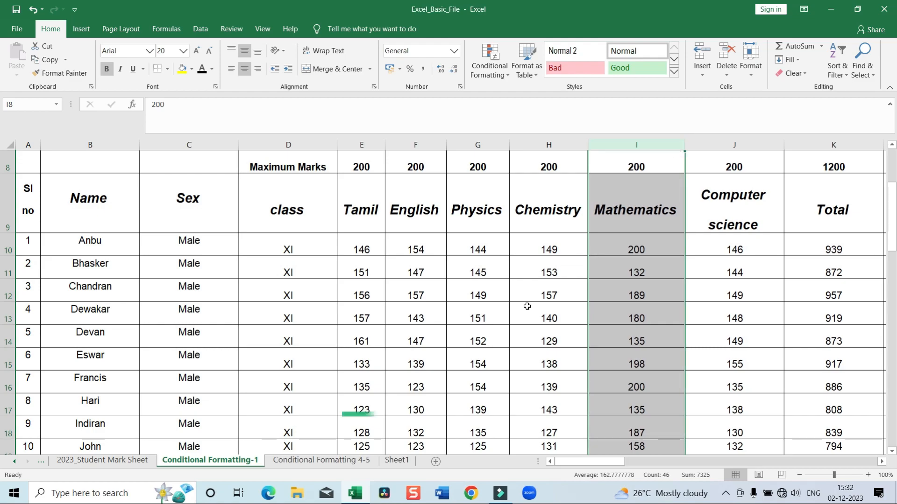
pyautogui.moveTo(97, 198); pyautogui.dragTo(733, 407)
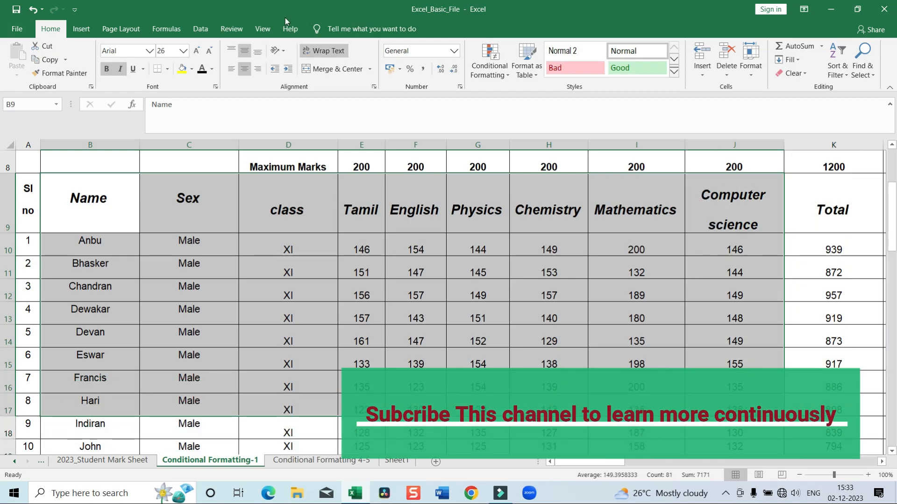
pyautogui.rightClick(457, 286)
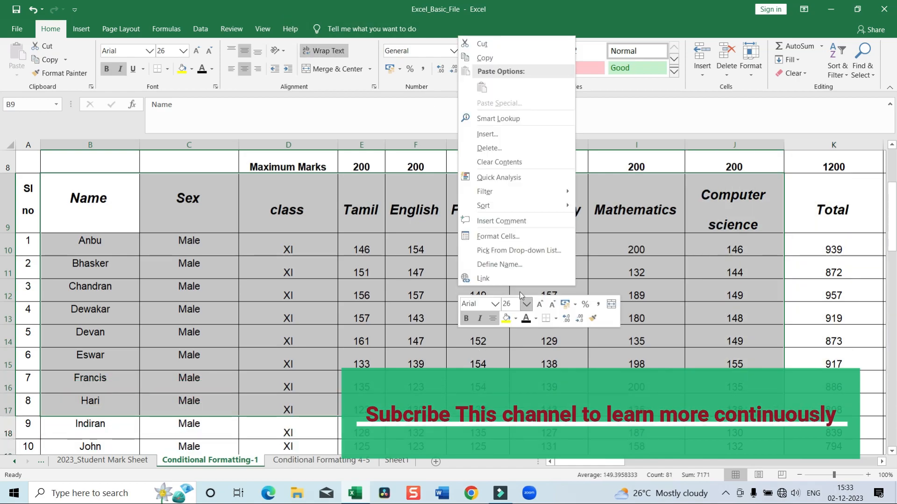
pyautogui.click(494, 236)
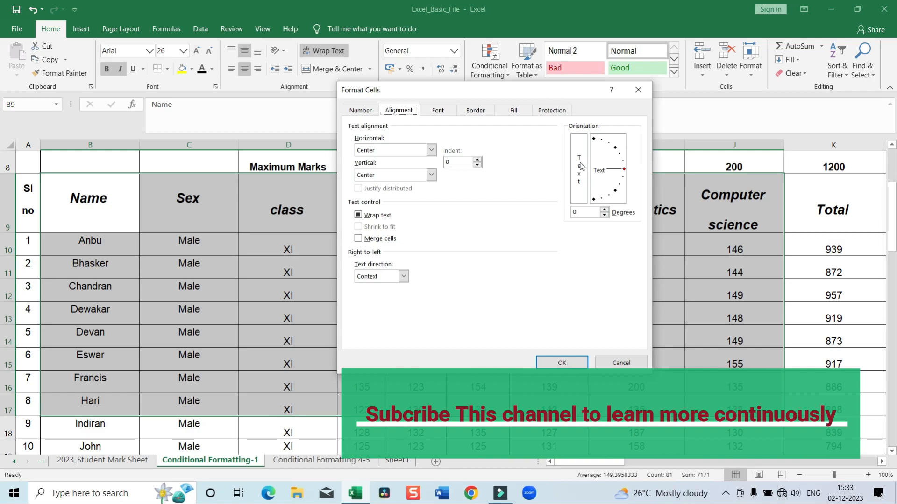
pyautogui.click(380, 364)
pyautogui.click(562, 363)
# Try a vertically stacked text orientation on the Name, Sex and class header cells.
pyautogui.moveTo(73, 189); pyautogui.dragTo(286, 214)
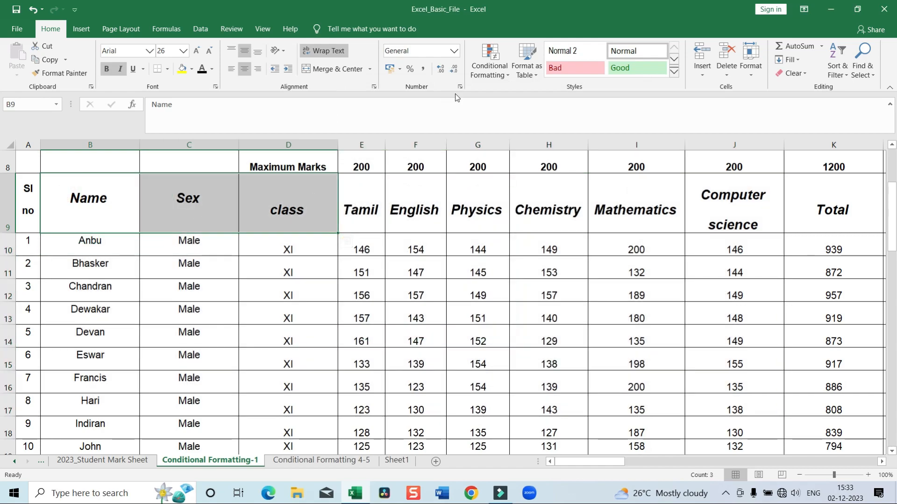
pyautogui.rightClick(293, 204)
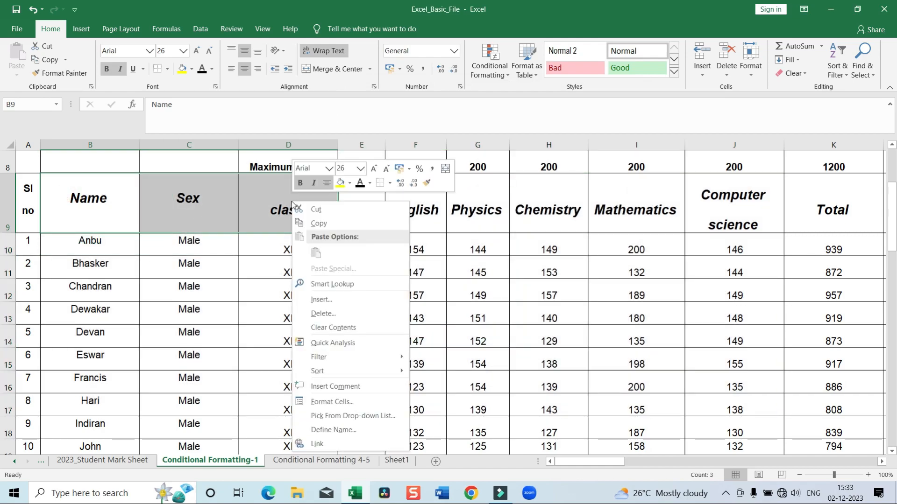
pyautogui.click(341, 404)
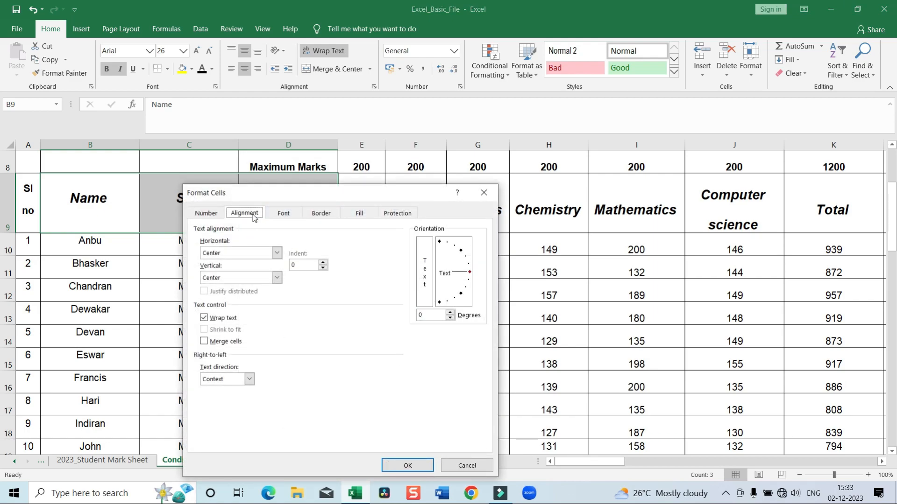
pyautogui.click(426, 265)
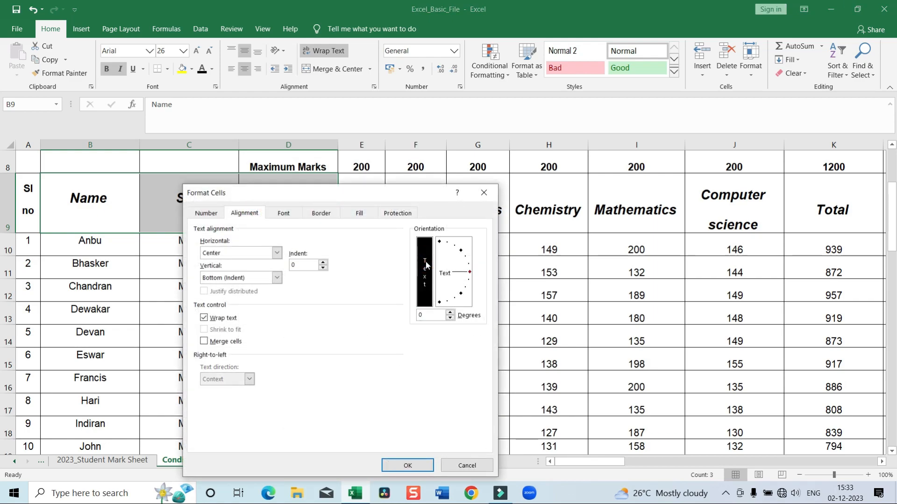
pyautogui.click(407, 461)
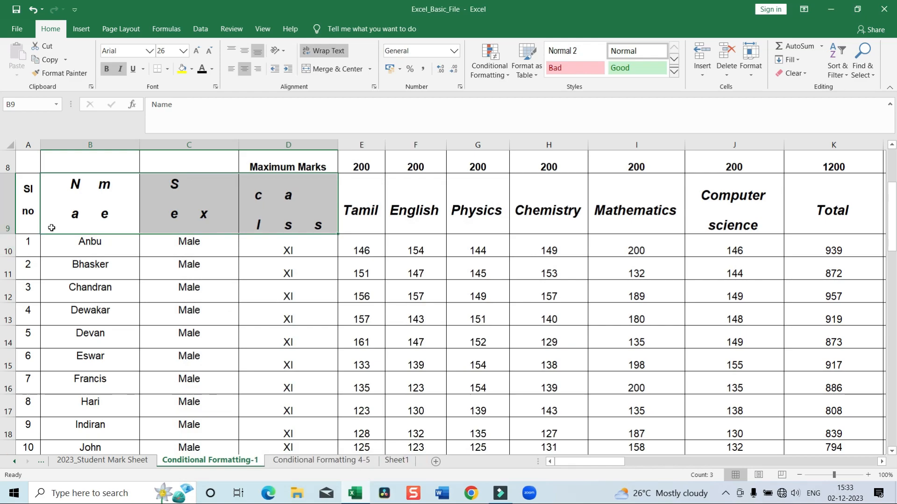
# Heighten header row 9 to fit the stacked text, check the three headers, and undo both the row height and the stacked orientation.
pyautogui.moveTo(13, 238); pyautogui.dragTo(11, 342)
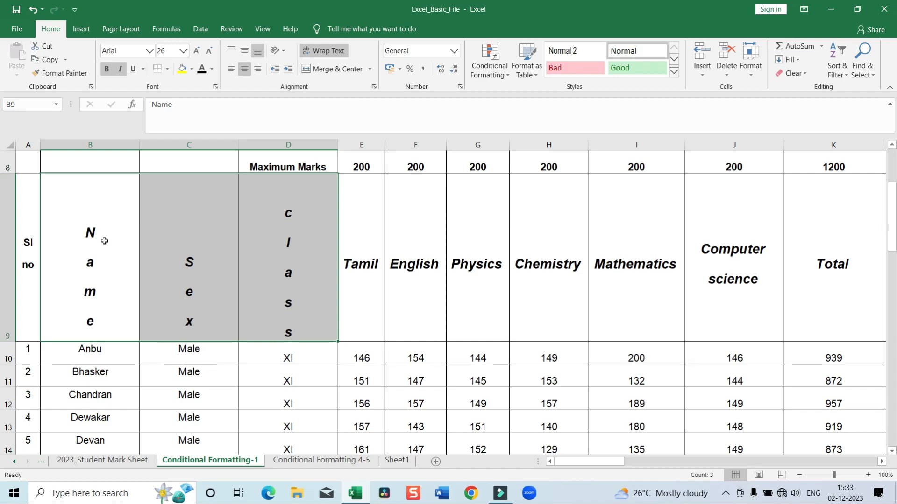
pyautogui.moveTo(111, 214); pyautogui.dragTo(112, 373)
pyautogui.click(200, 204)
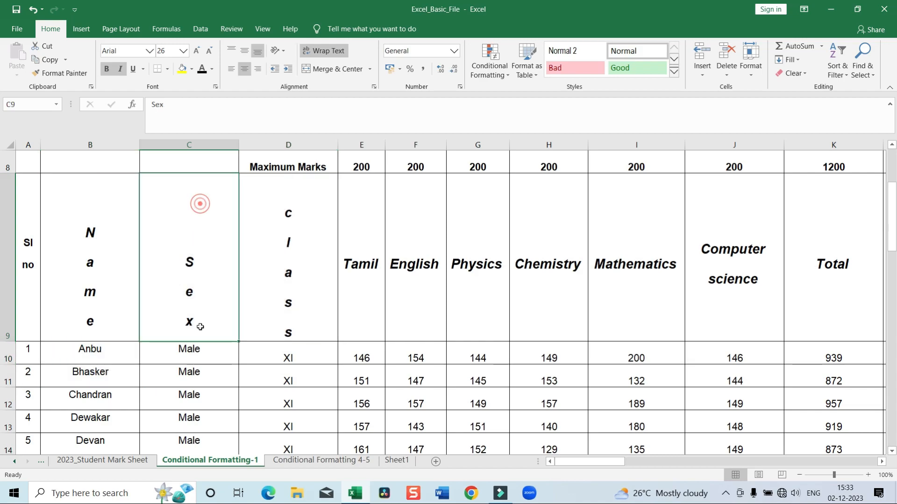
pyautogui.click(312, 196)
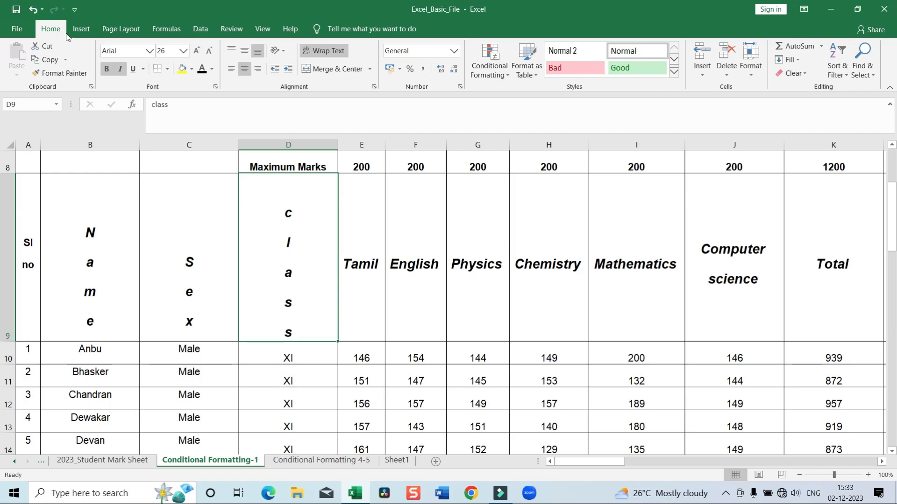
pyautogui.click(32, 10)
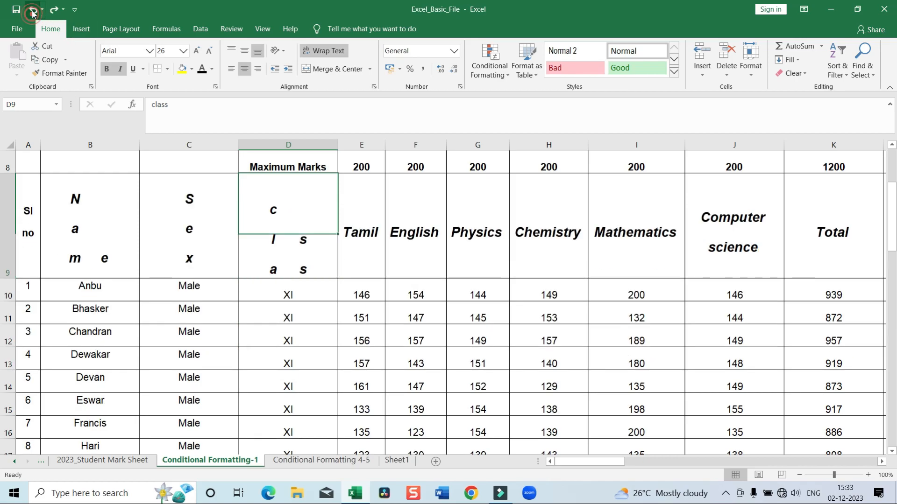
pyautogui.click(32, 10)
pyautogui.click(32, 10)
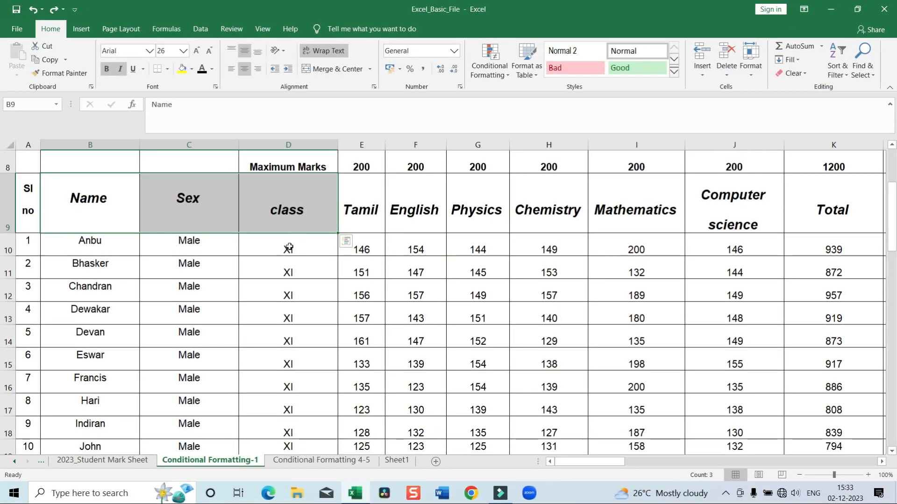
# Look through the border line styles for range B9:J18 without applying any of them to the cells.
pyautogui.click(88, 188)
pyautogui.moveTo(89, 187); pyautogui.dragTo(714, 429)
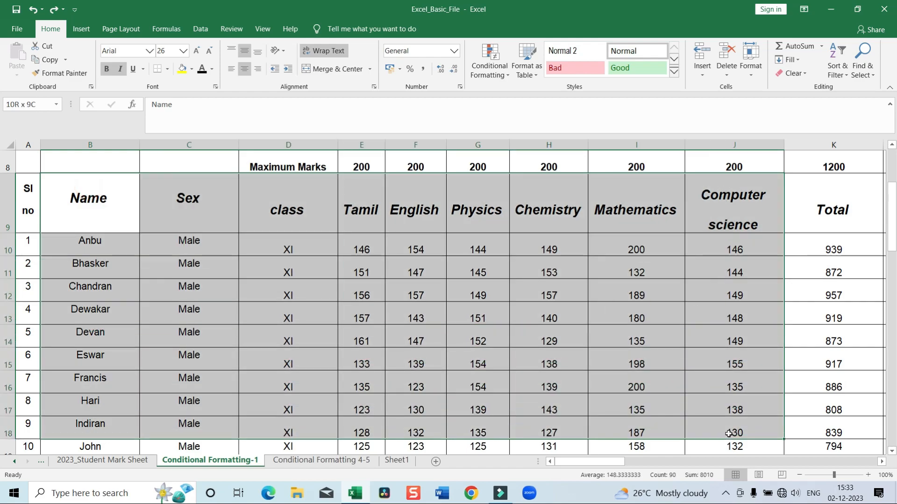
pyautogui.rightClick(473, 193)
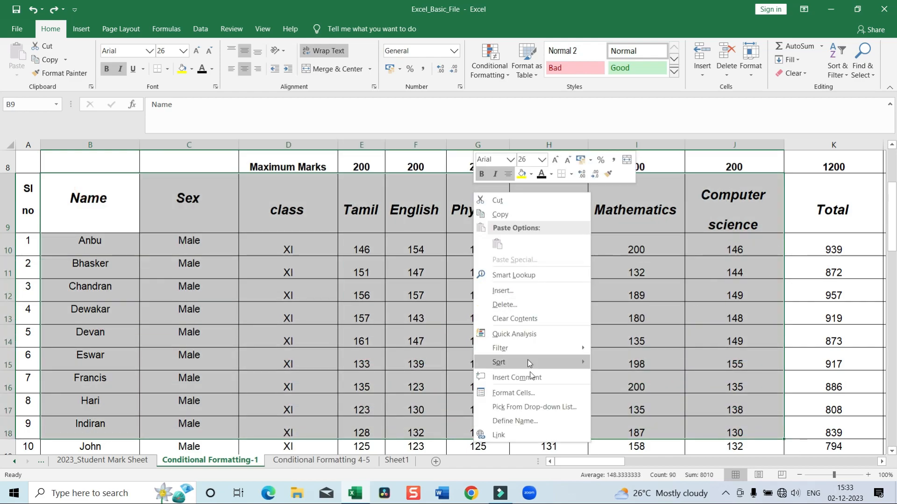
pyautogui.click(520, 395)
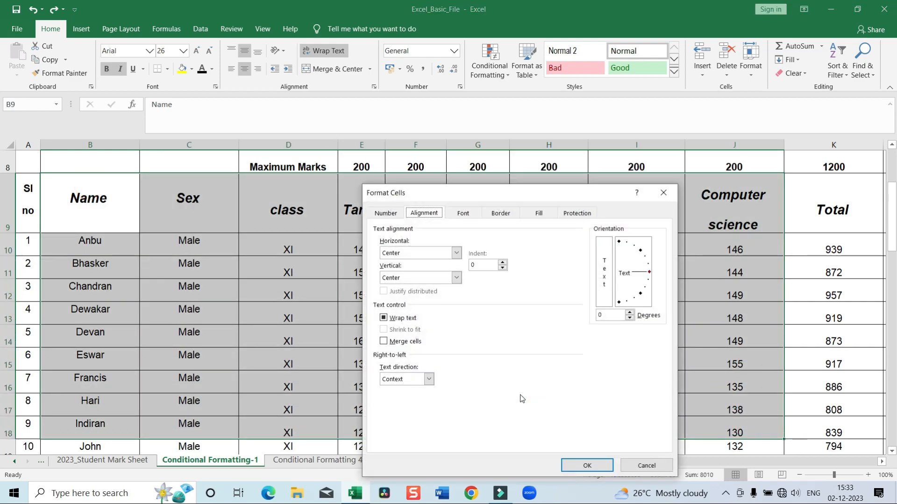
pyautogui.click(498, 214)
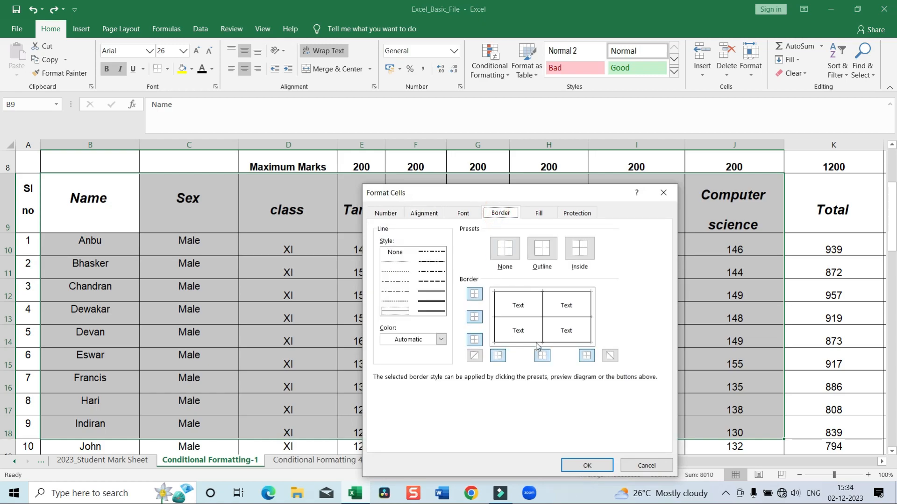
pyautogui.click(433, 302)
pyautogui.click(426, 294)
pyautogui.click(401, 270)
pyautogui.click(400, 282)
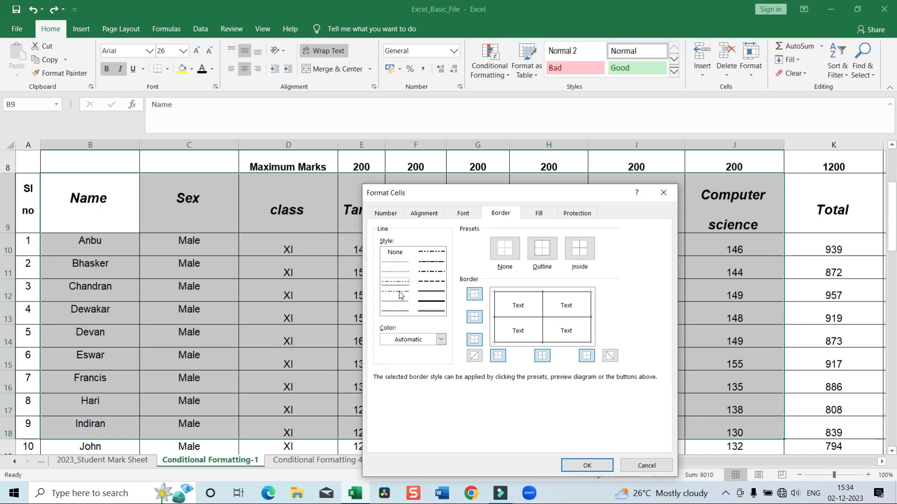
pyautogui.click(401, 293)
pyautogui.click(402, 311)
pyautogui.click(431, 312)
pyautogui.click(590, 468)
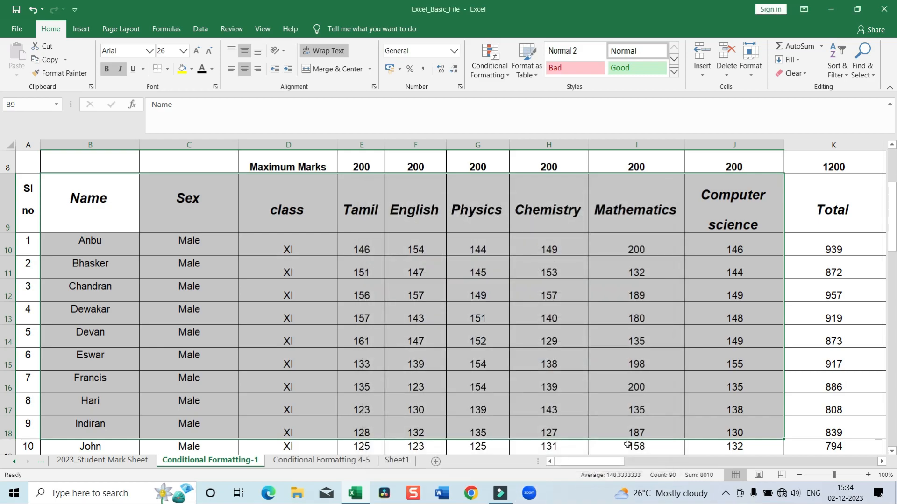
pyautogui.click(431, 289)
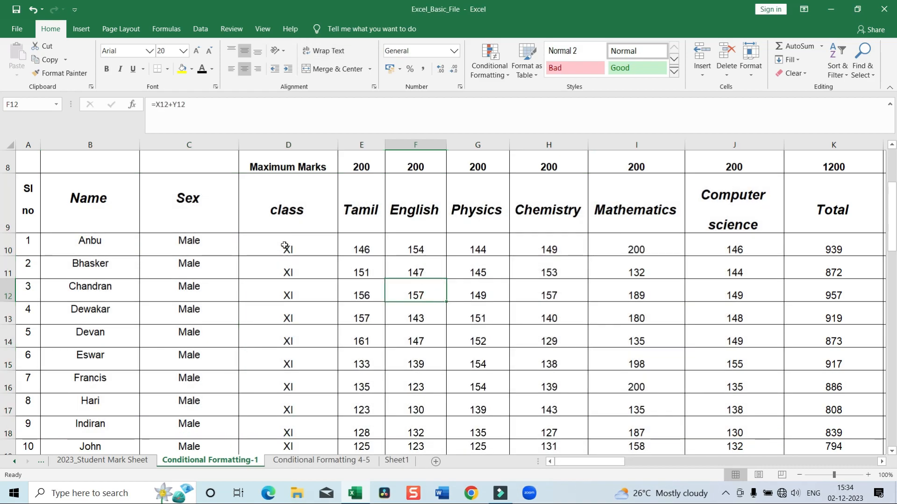
# Give range D9:H14 a thick solid outline border and dash-dot inside borders.
pyautogui.moveTo(279, 216); pyautogui.dragTo(549, 339)
pyautogui.rightClick(413, 262)
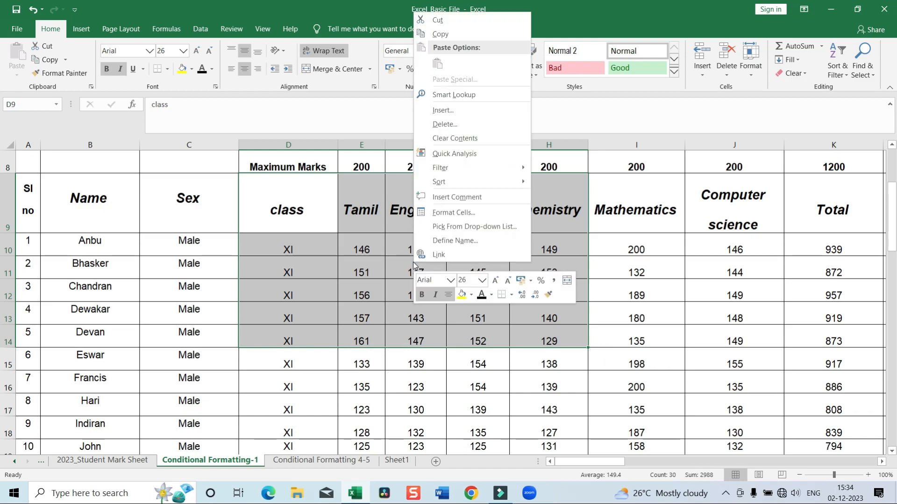
pyautogui.click(440, 213)
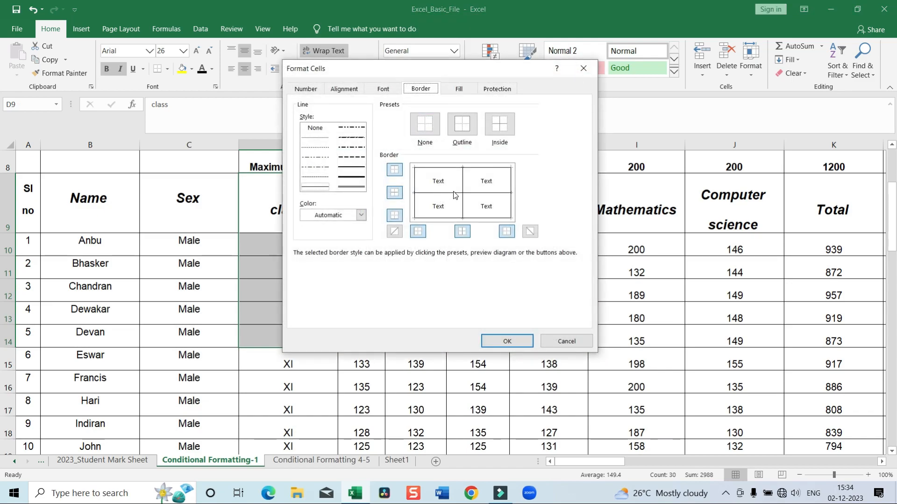
pyautogui.click(353, 177)
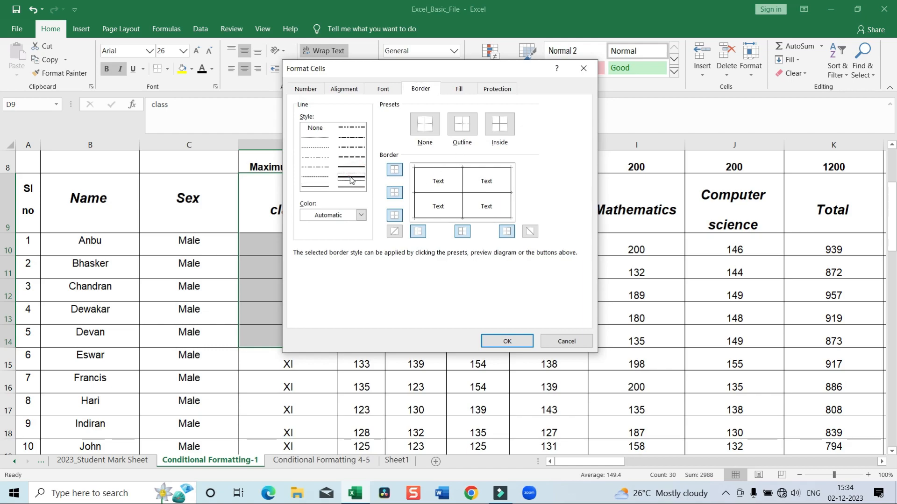
pyautogui.click(463, 129)
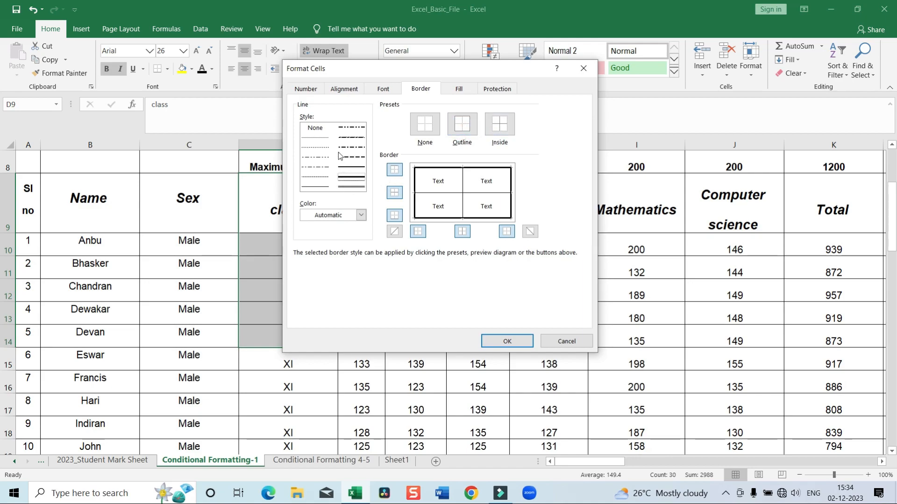
pyautogui.click(349, 146)
pyautogui.click(500, 125)
pyautogui.click(500, 125)
pyautogui.click(507, 342)
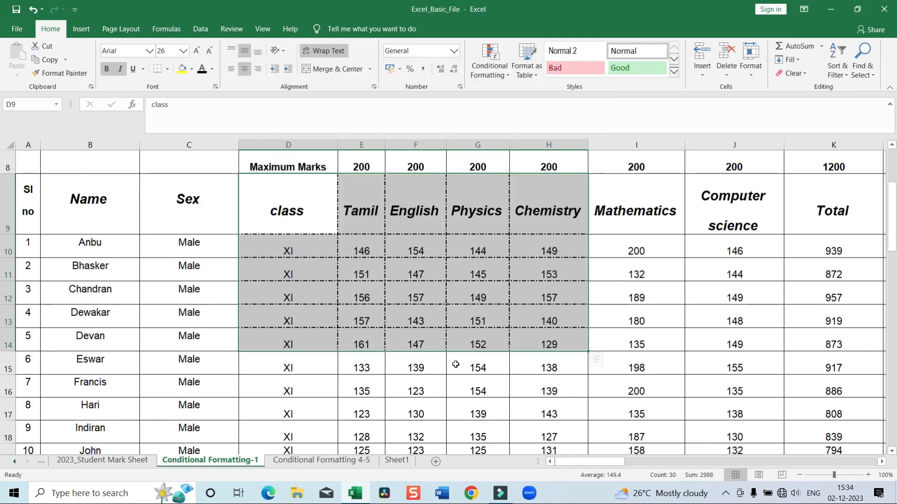
pyautogui.click(456, 365)
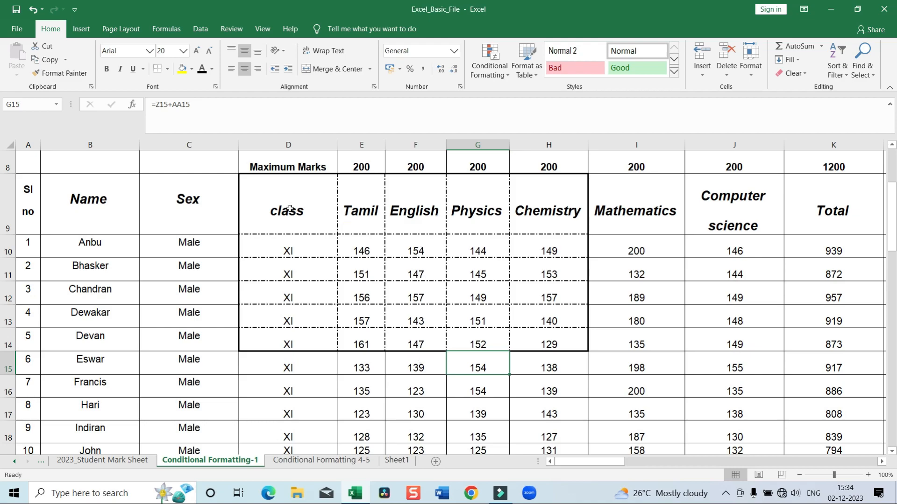
# Try a yellow background fill on range C9:I15, and undo it.
pyautogui.moveTo(280, 195); pyautogui.dragTo(663, 322)
pyautogui.moveTo(212, 190); pyautogui.dragTo(603, 353)
pyautogui.rightClick(490, 217)
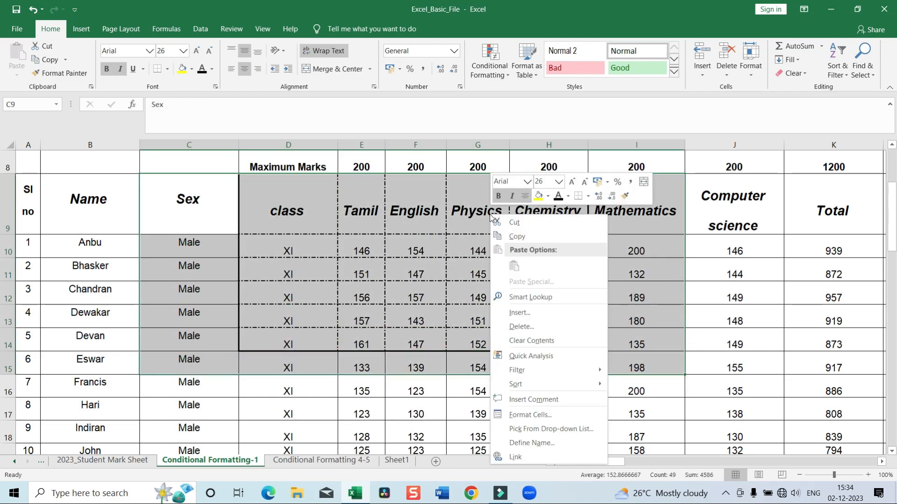
pyautogui.click(522, 415)
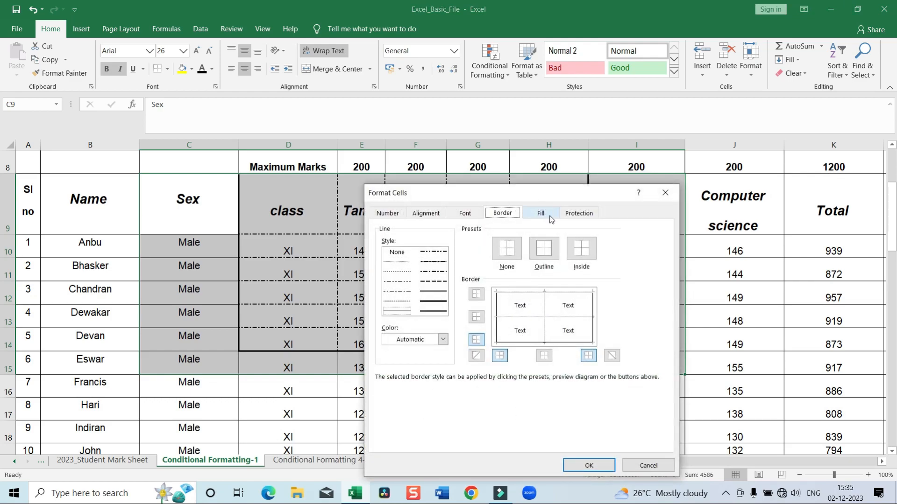
pyautogui.click(543, 214)
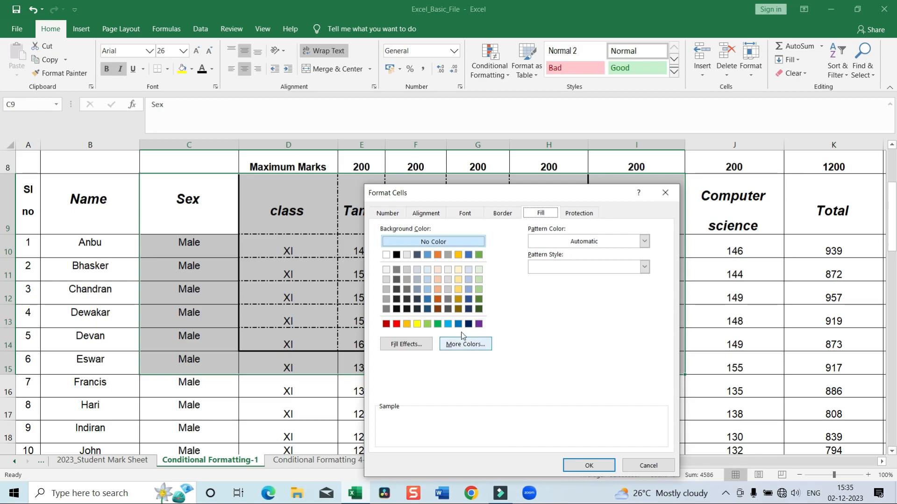
pyautogui.click(416, 325)
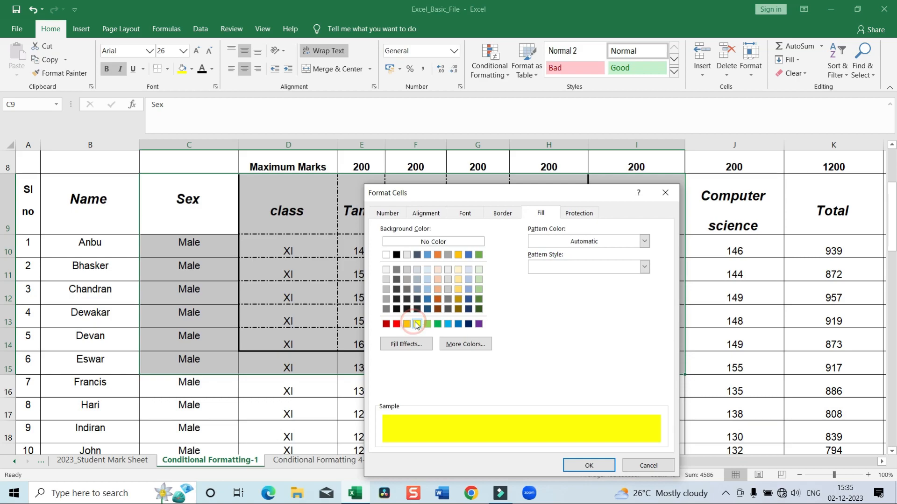
pyautogui.click(589, 466)
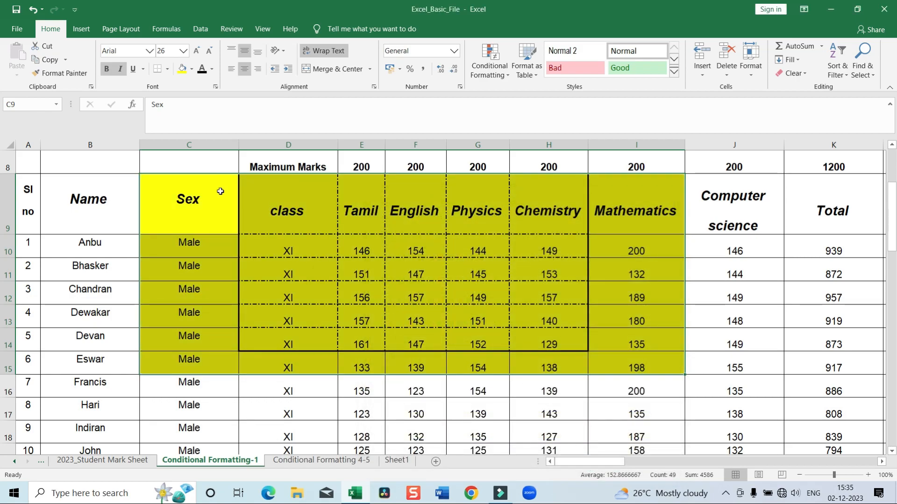
pyautogui.click(33, 10)
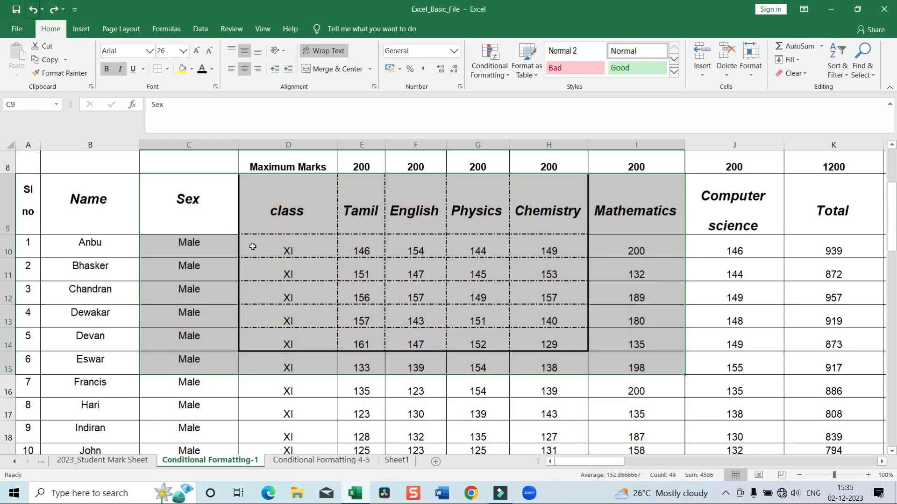
# Review the cell protection and fill options for range C9:I15, keeping the pattern color on Automatic.
pyautogui.rightClick(370, 223)
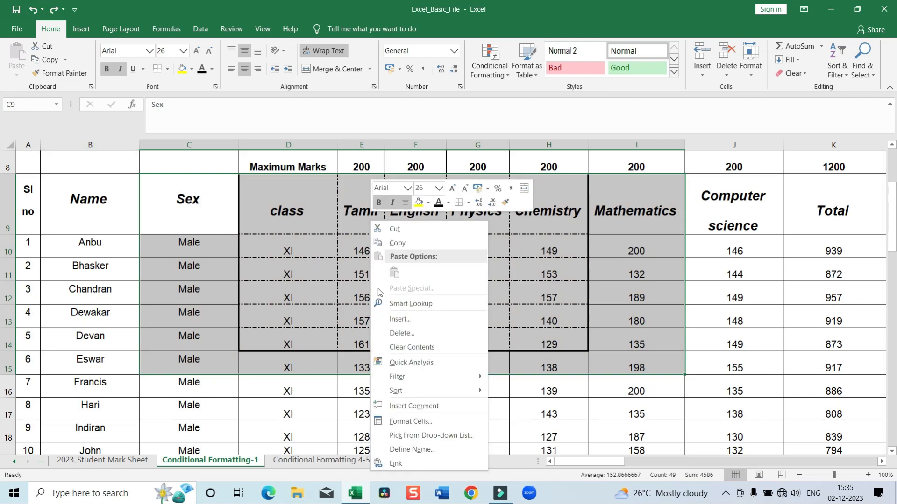
pyautogui.click(425, 423)
pyautogui.click(475, 217)
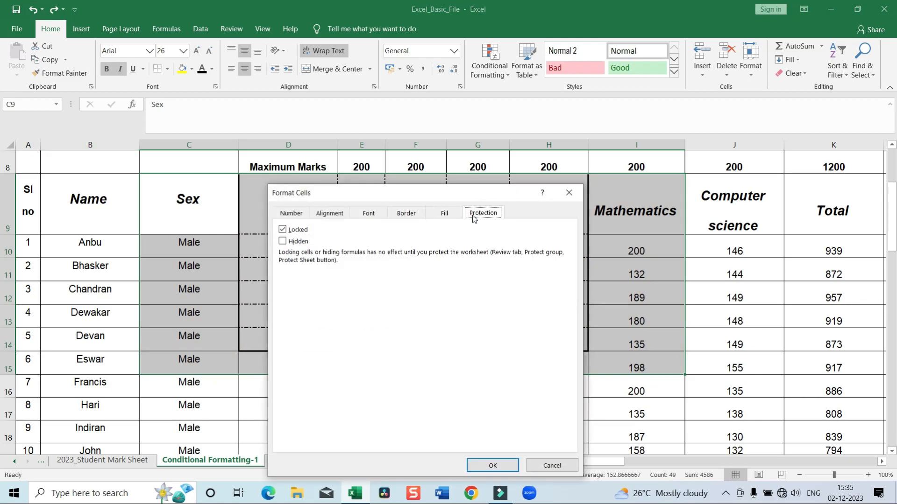
pyautogui.click(442, 214)
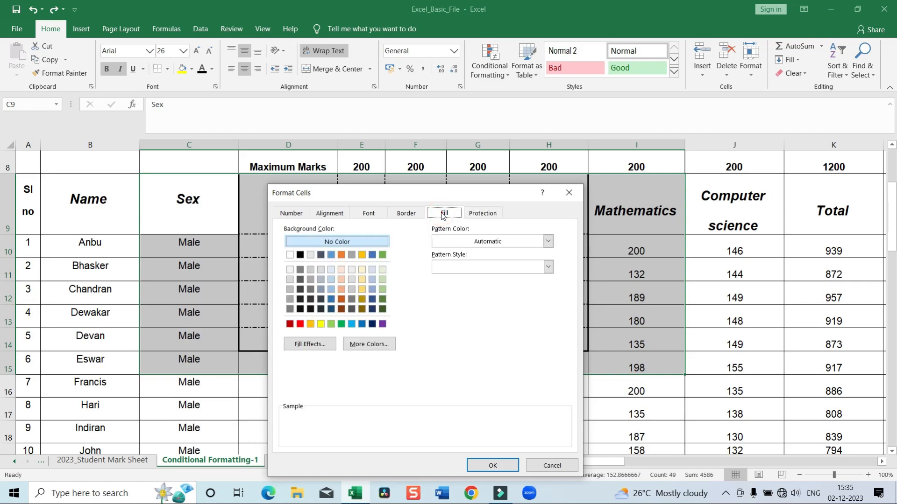
pyautogui.click(546, 240)
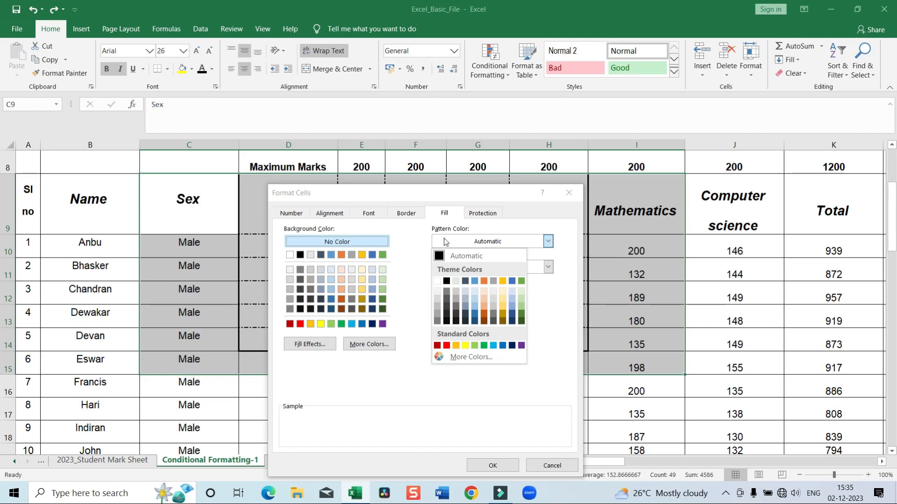
pyautogui.click(439, 256)
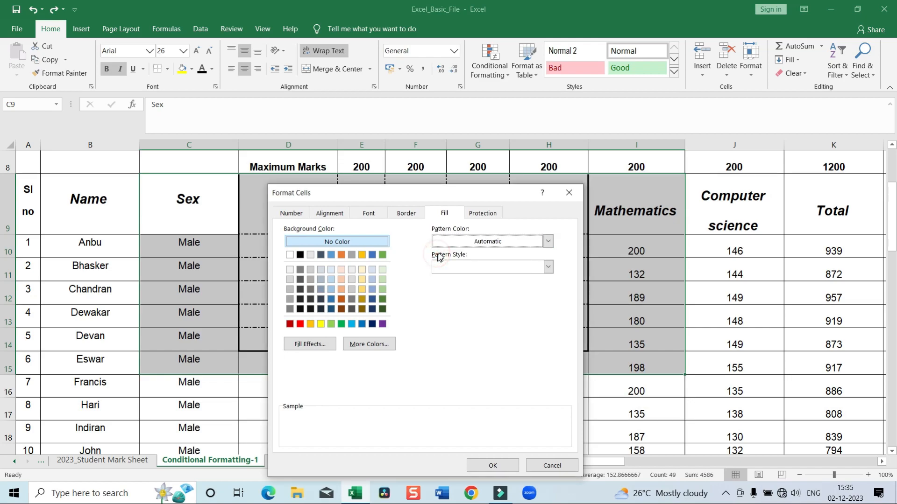
pyautogui.click(503, 467)
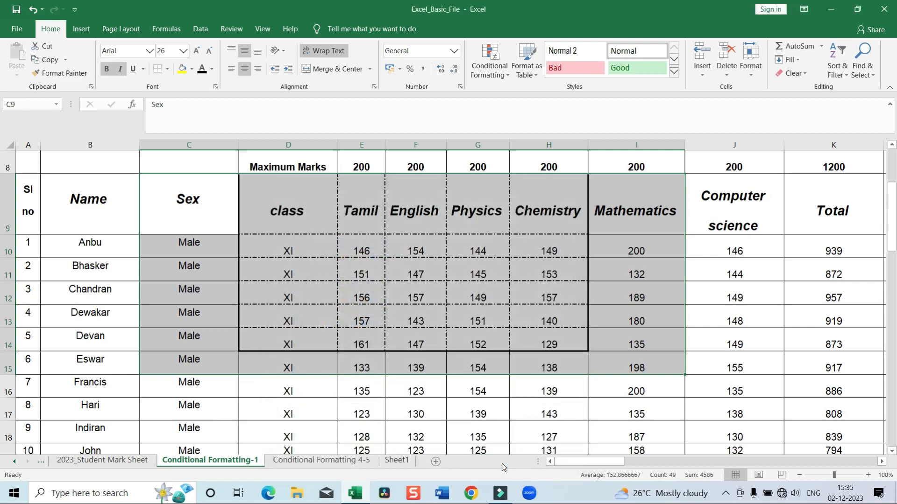
pyautogui.click(345, 285)
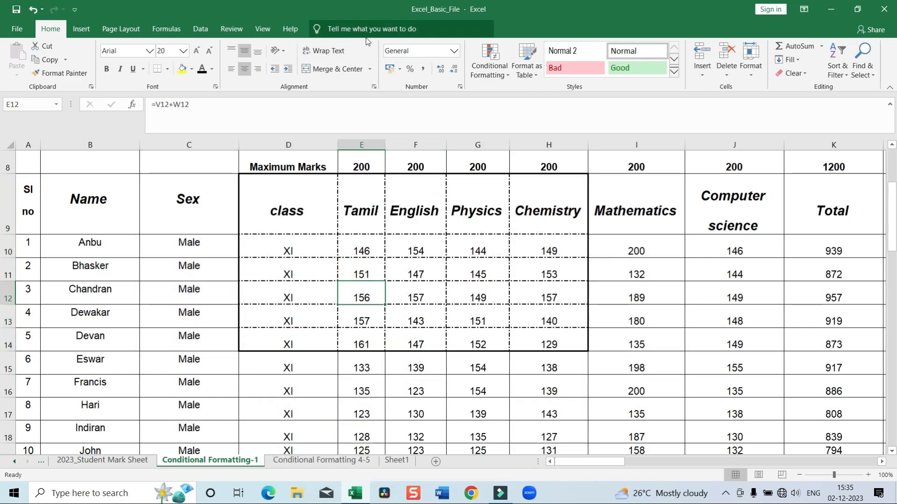
# Open the cell protection options for cell E10, Anbu's Tamil mark.
pyautogui.click(344, 256)
pyautogui.scroll(3, 417, 226)
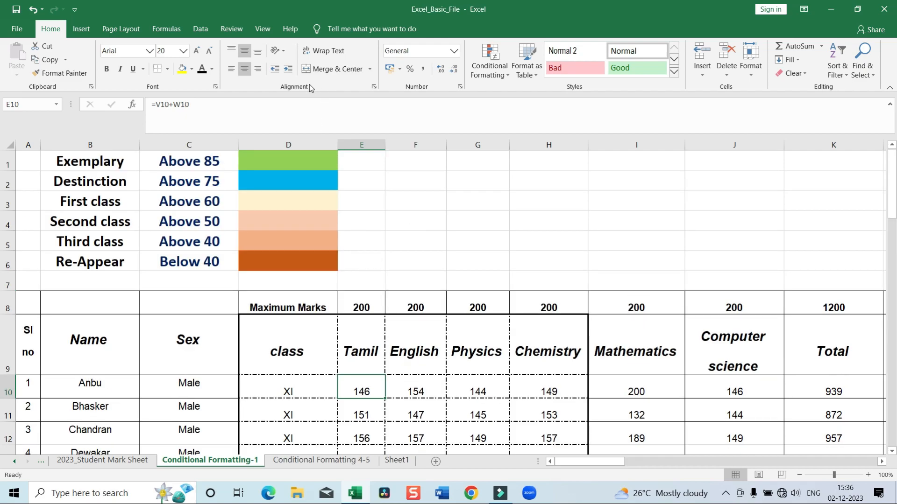
pyautogui.click(373, 87)
pyautogui.click(663, 31)
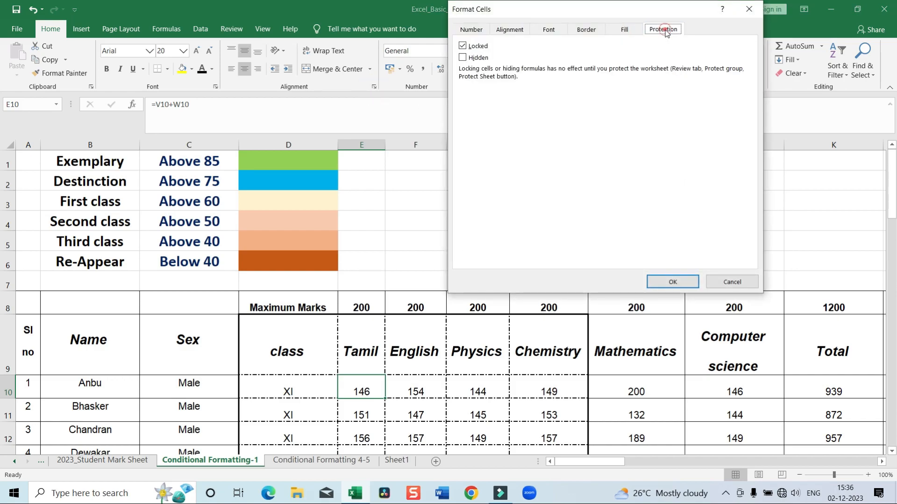